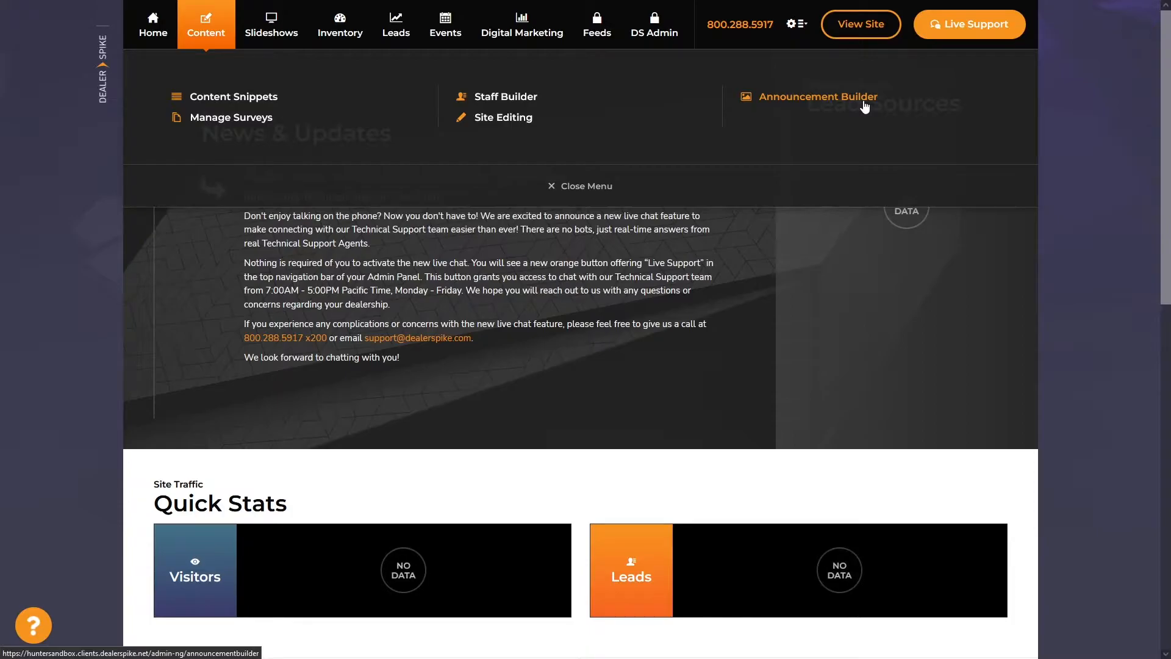
# Create a new announcement in the Announcement Builder, then collapse and reopen its editing form.
pyautogui.click(865, 105)
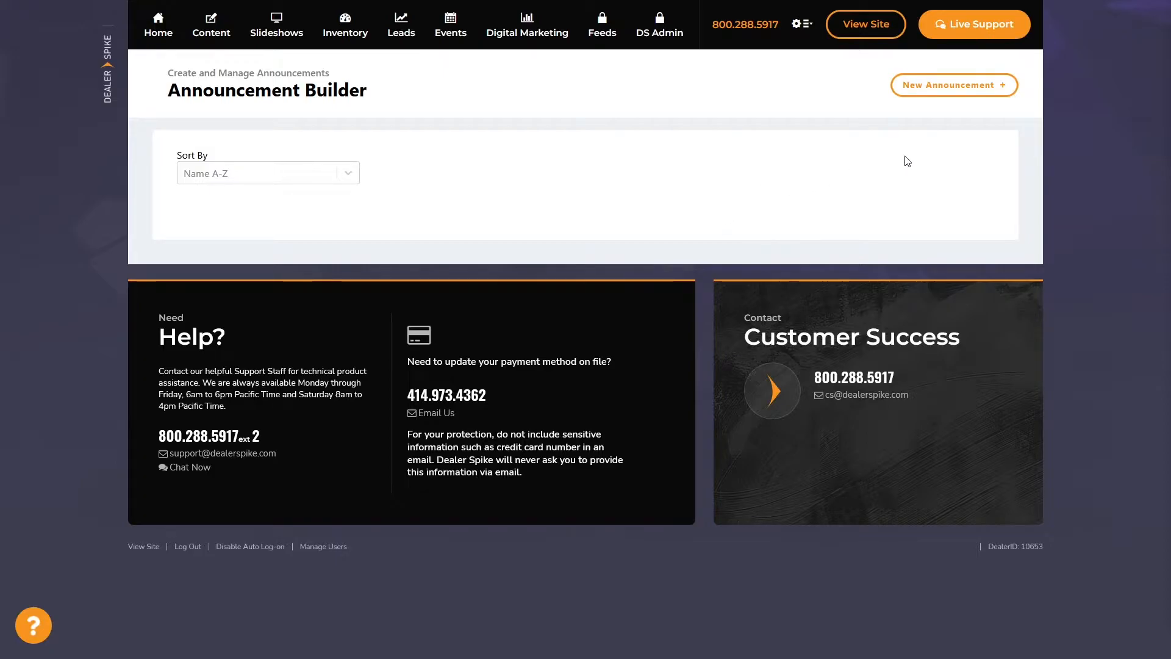
pyautogui.click(967, 89)
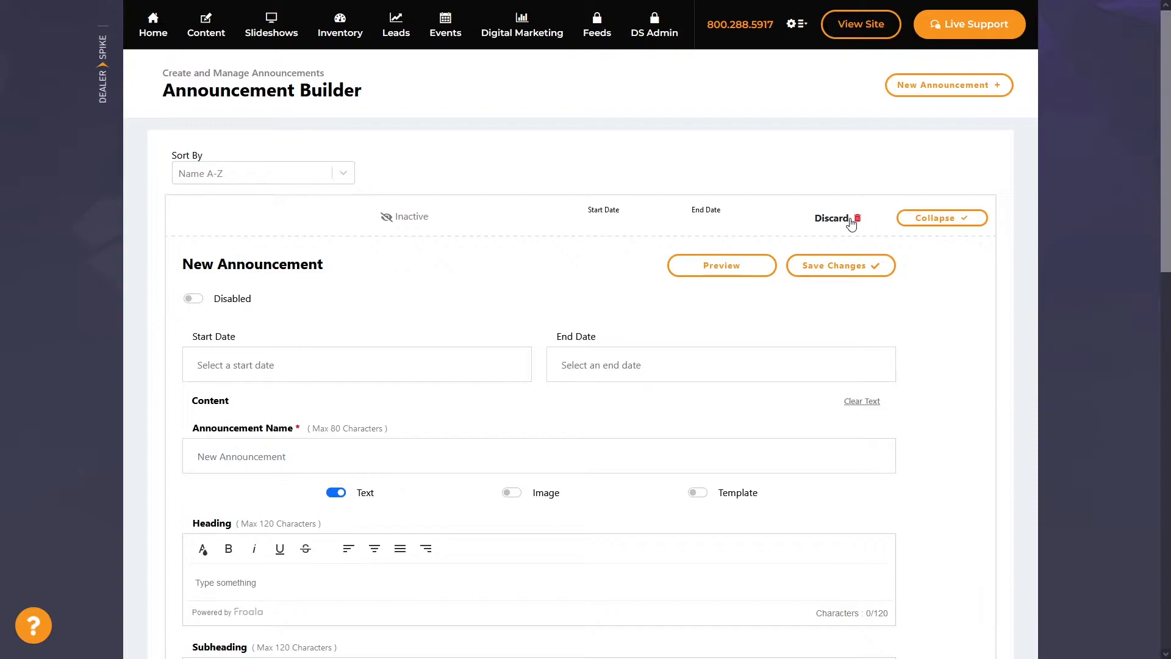
pyautogui.click(978, 221)
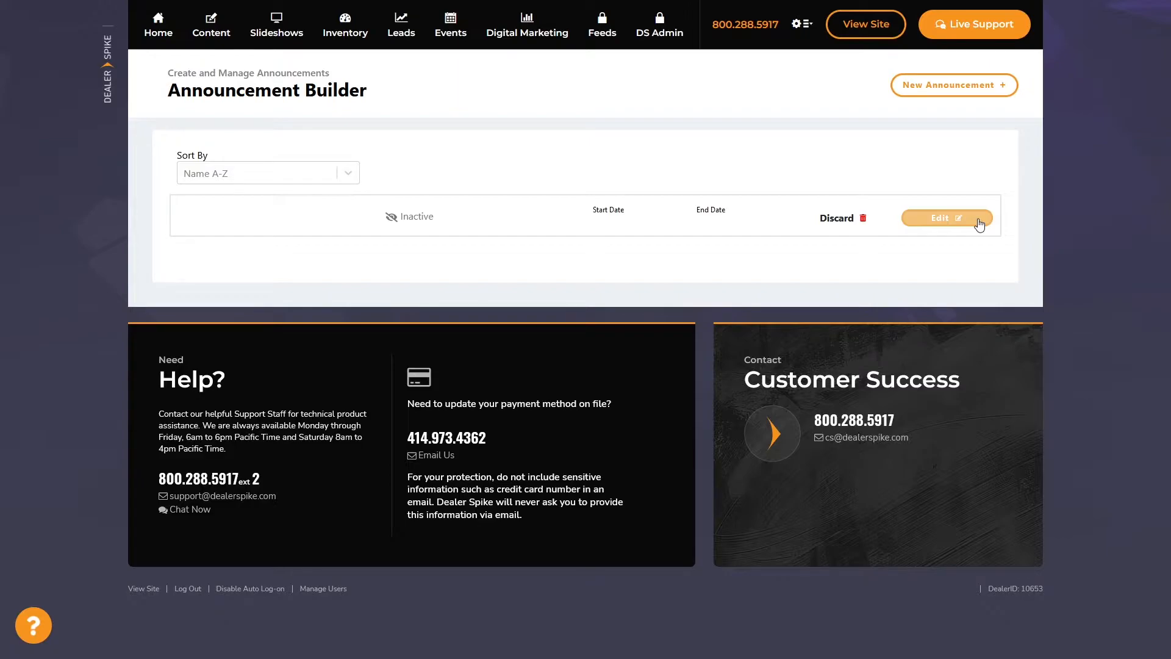
pyautogui.click(979, 224)
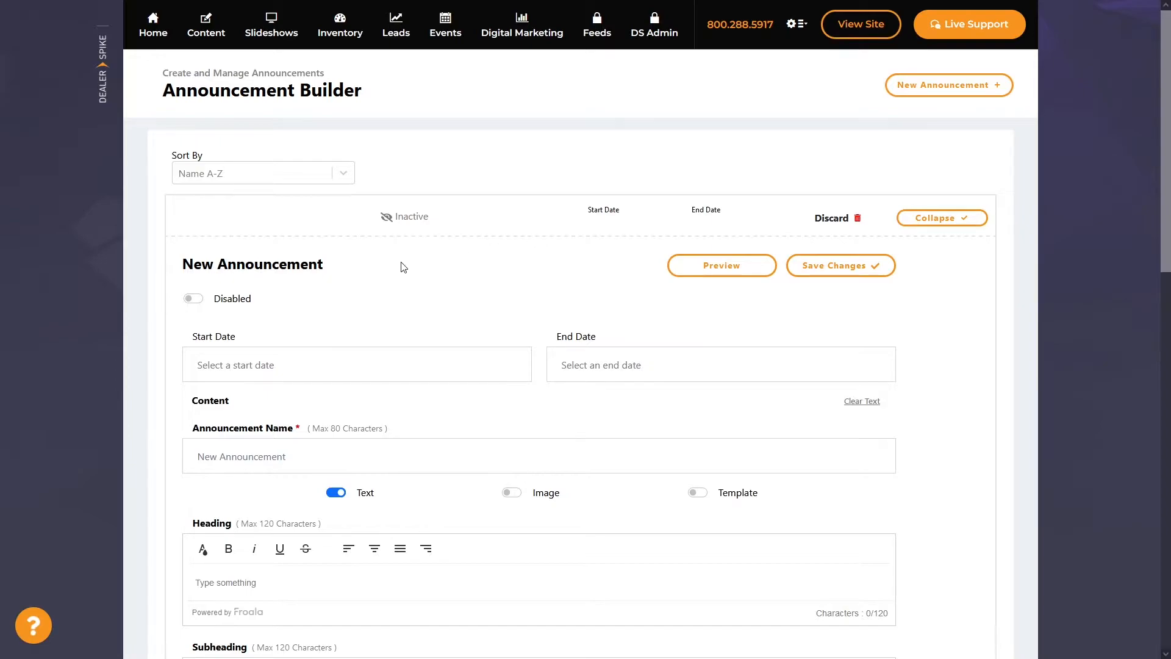
# Switch the new announcement to enabled and back to disabled.
pyautogui.moveTo(313, 265); pyautogui.dragTo(181, 265)
pyautogui.click(634, 266)
pyautogui.click(198, 299)
pyautogui.click(200, 301)
# Set the announcement's start date to January 13, 2022 and its end date to January 17, 2022.
pyautogui.scroll(-1, 272, 310)
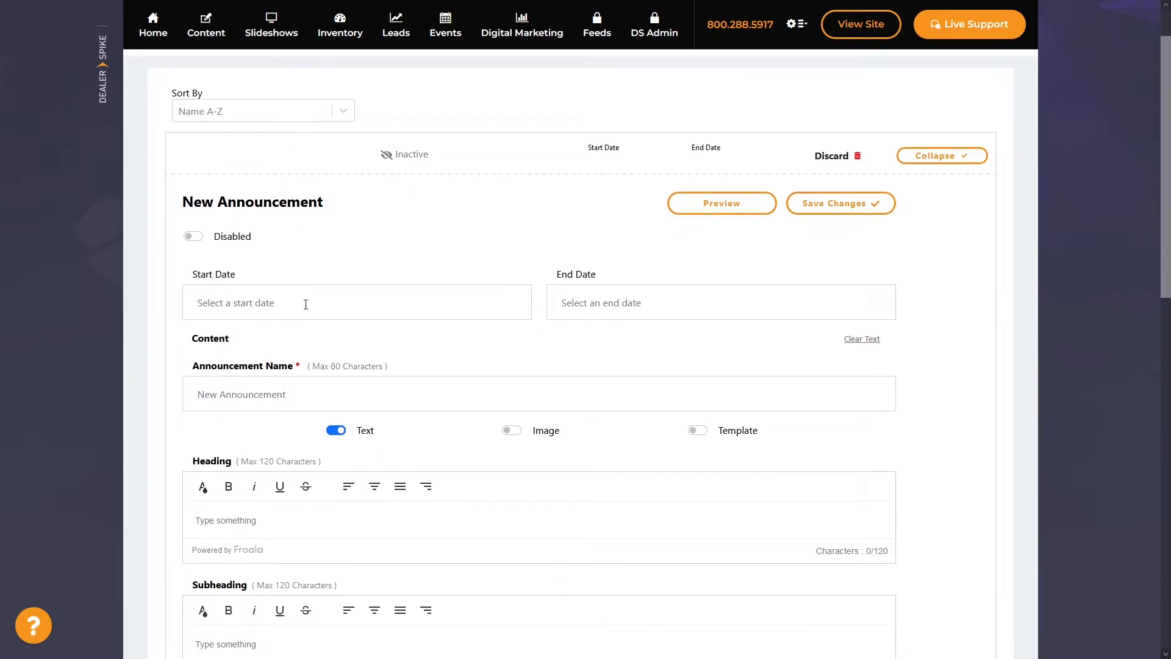
pyautogui.click(268, 301)
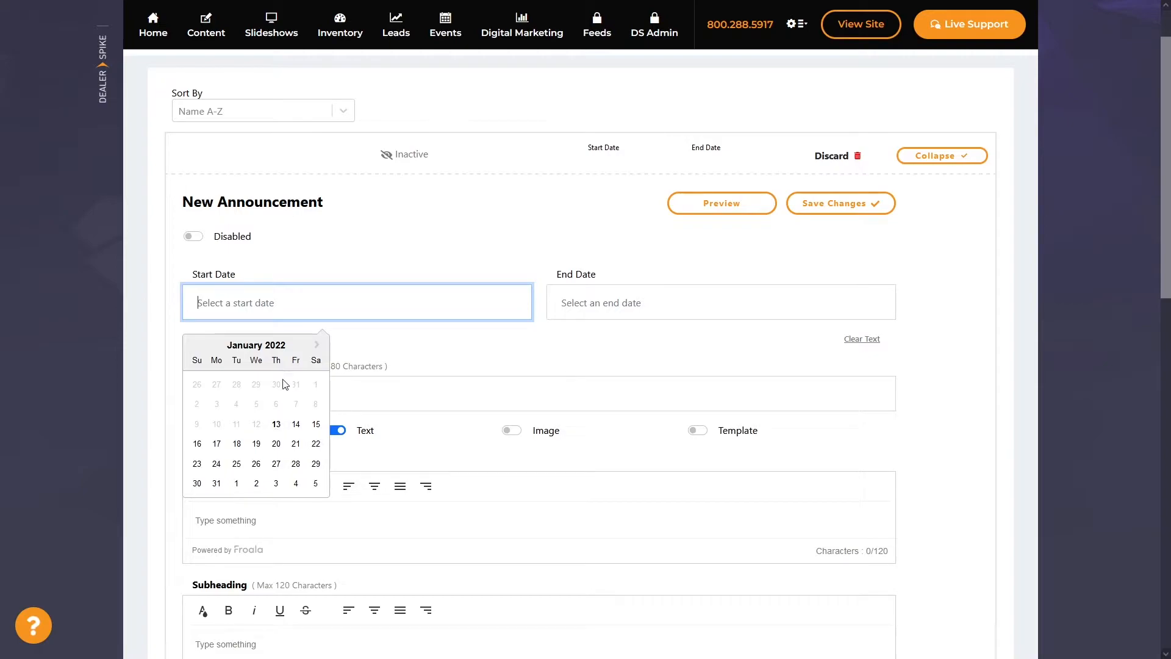
pyautogui.click(278, 425)
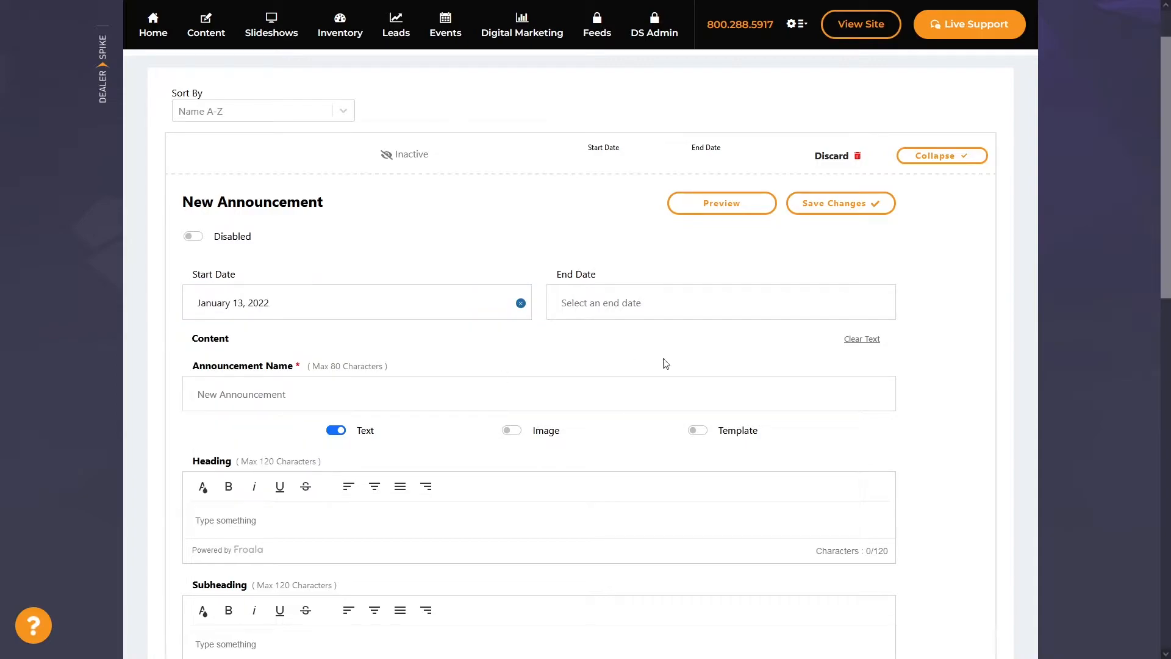
pyautogui.click(653, 309)
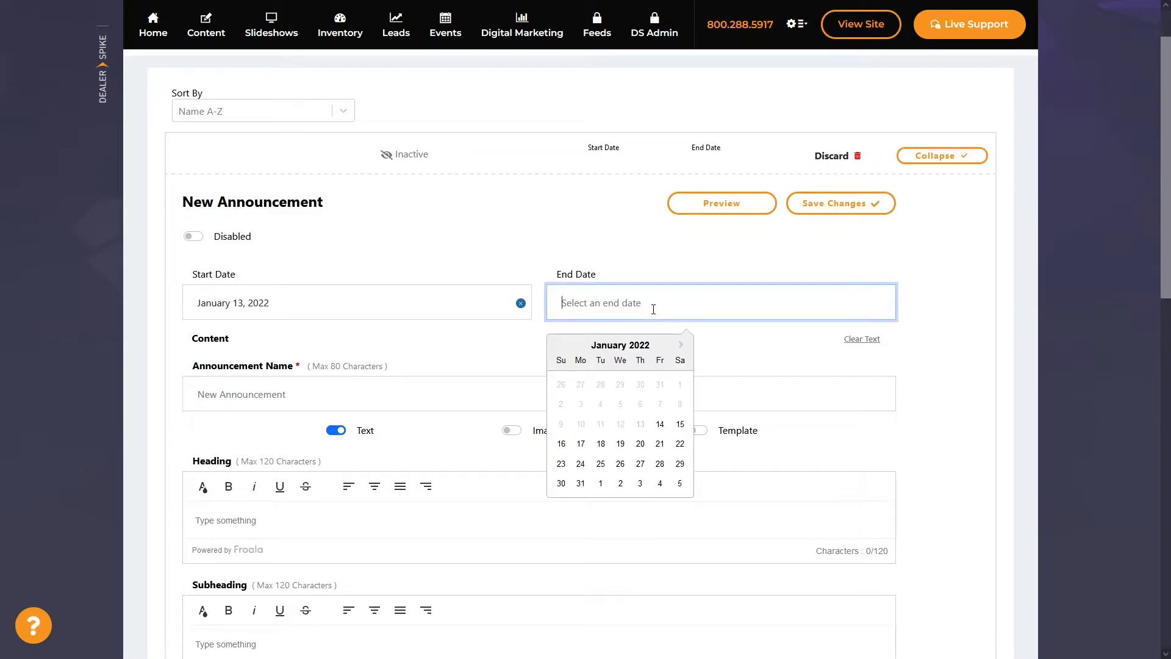
pyautogui.click(583, 450)
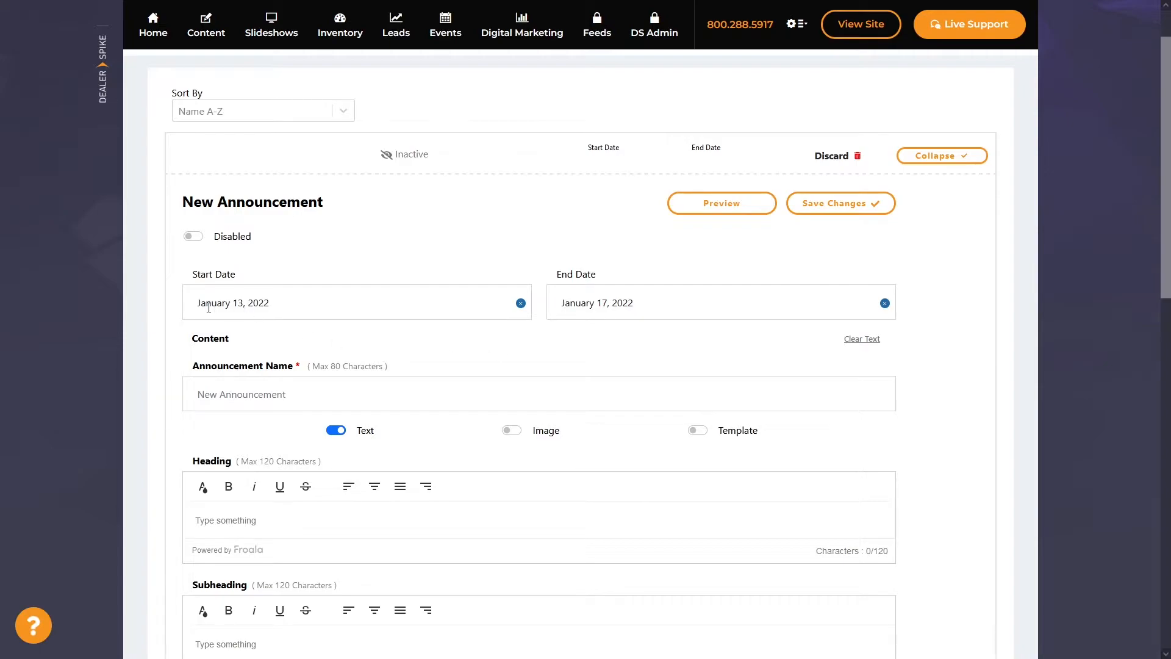
pyautogui.moveTo(289, 303); pyautogui.dragTo(194, 304)
pyautogui.click(462, 356)
pyautogui.moveTo(300, 307); pyautogui.dragTo(195, 306)
pyautogui.click(464, 337)
pyautogui.click(646, 303)
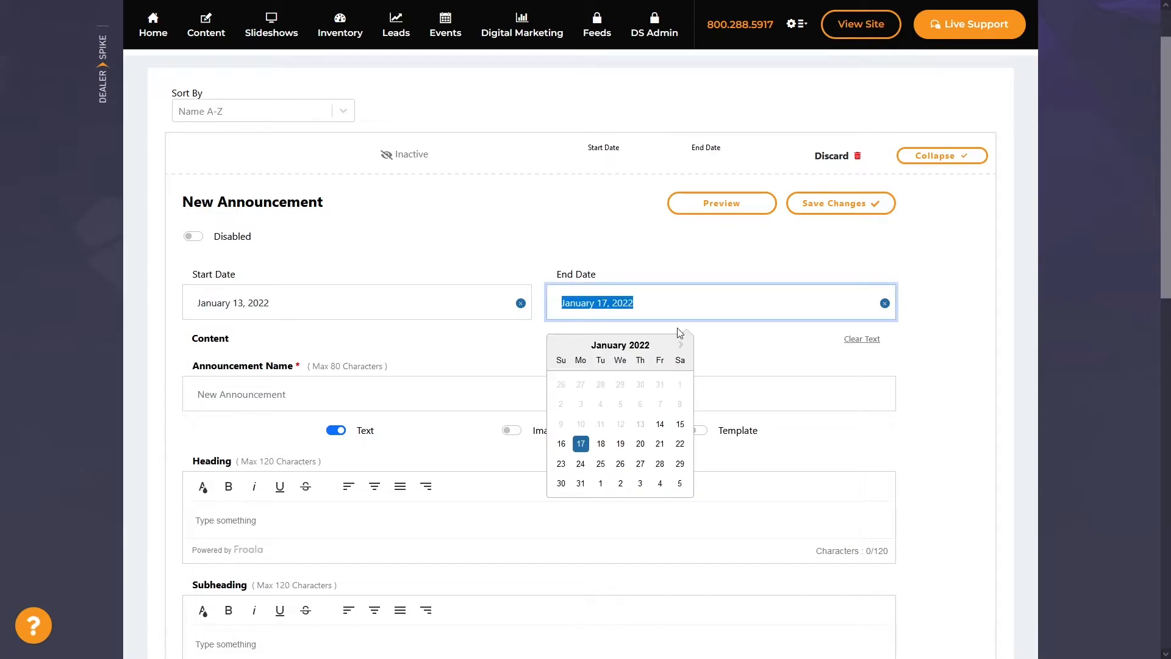
pyautogui.click(739, 353)
# Switch the announcement's content type to Image, to Template, and back to Text.
pyautogui.scroll(1, 383, 362)
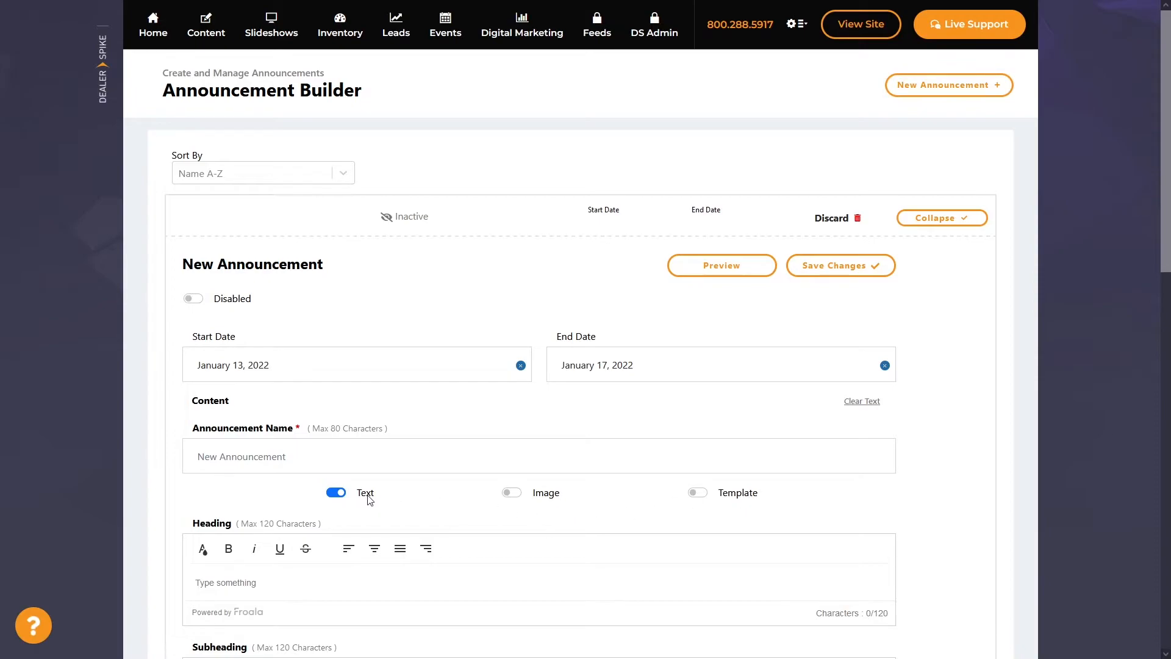
pyautogui.click(514, 494)
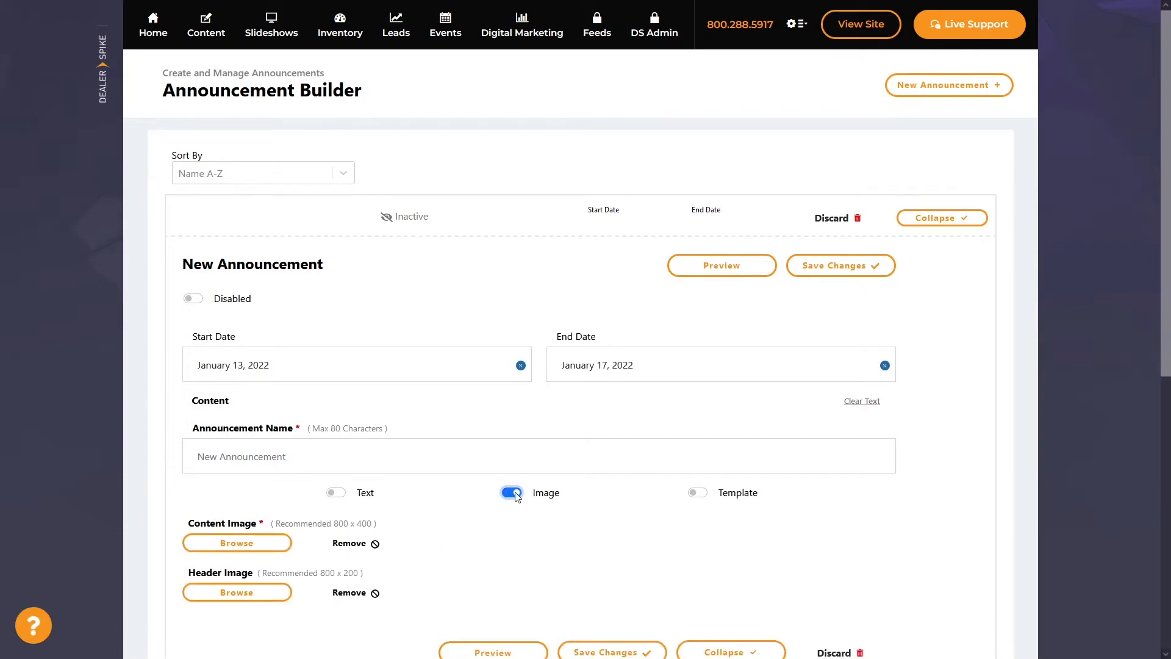
pyautogui.click(705, 495)
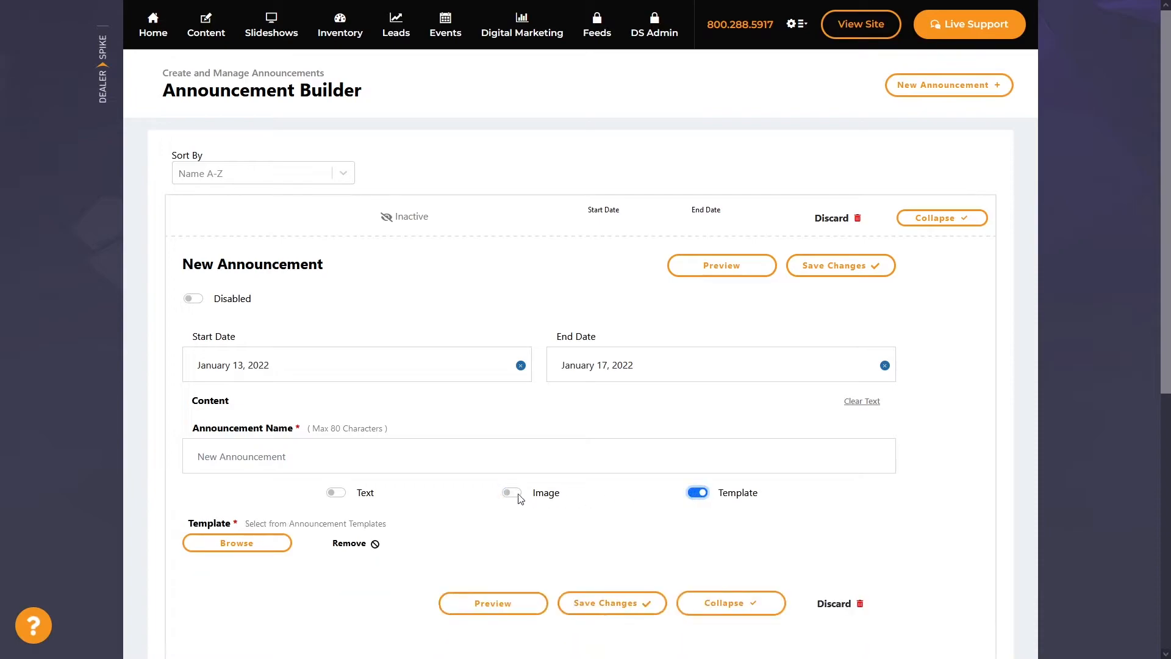
pyautogui.click(345, 496)
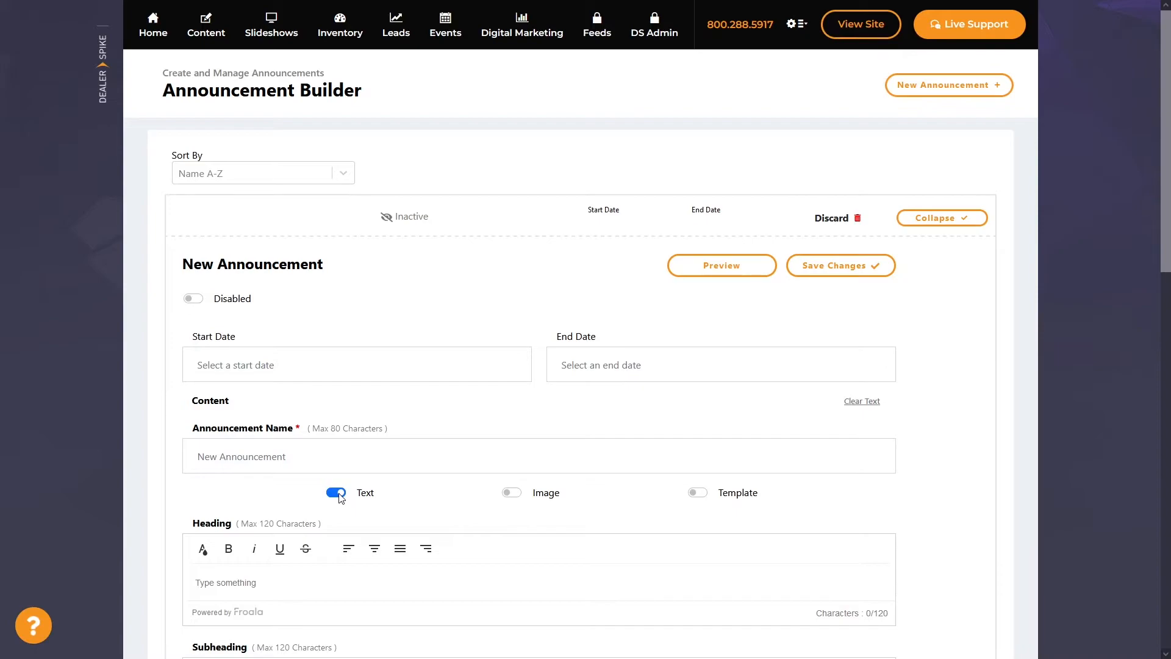
# Enter the heading "Boo!", name the announcement "This is a test announcement", and save it.
pyautogui.scroll(-3, 341, 498)
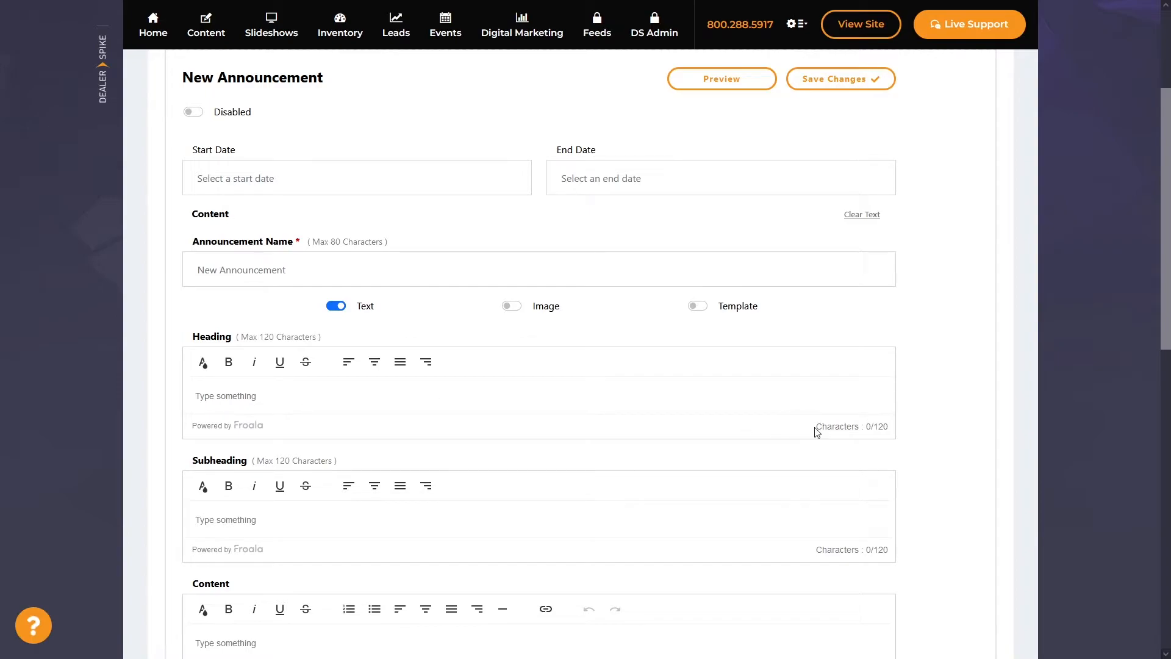
pyautogui.moveTo(816, 428); pyautogui.dragTo(890, 427)
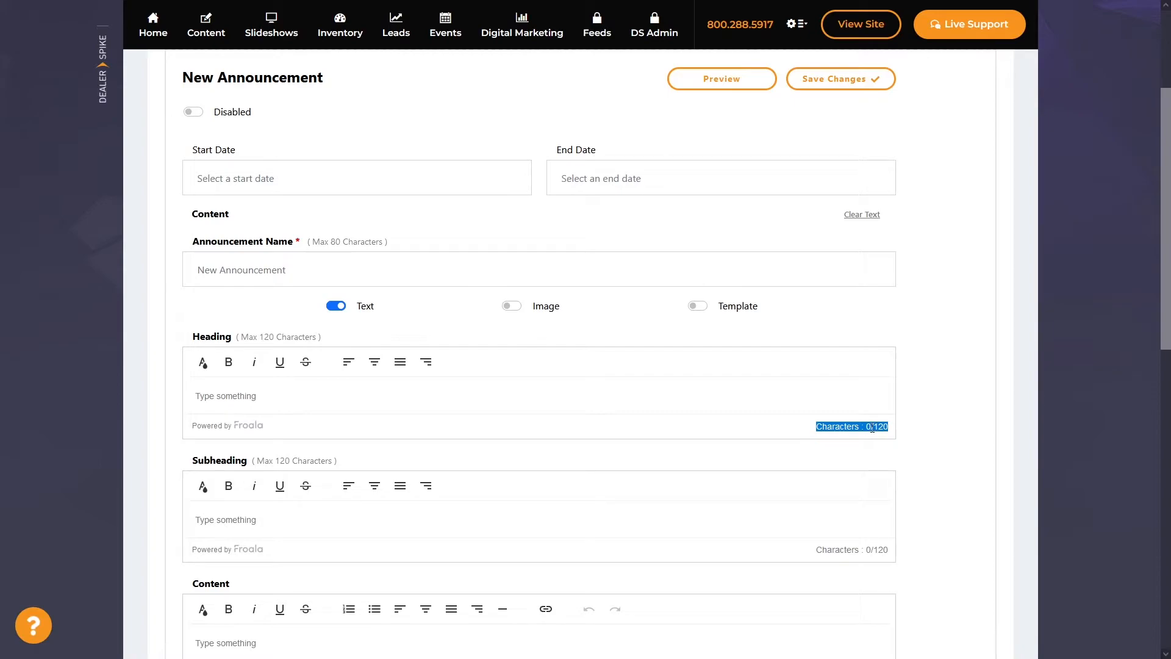
pyautogui.click(237, 396)
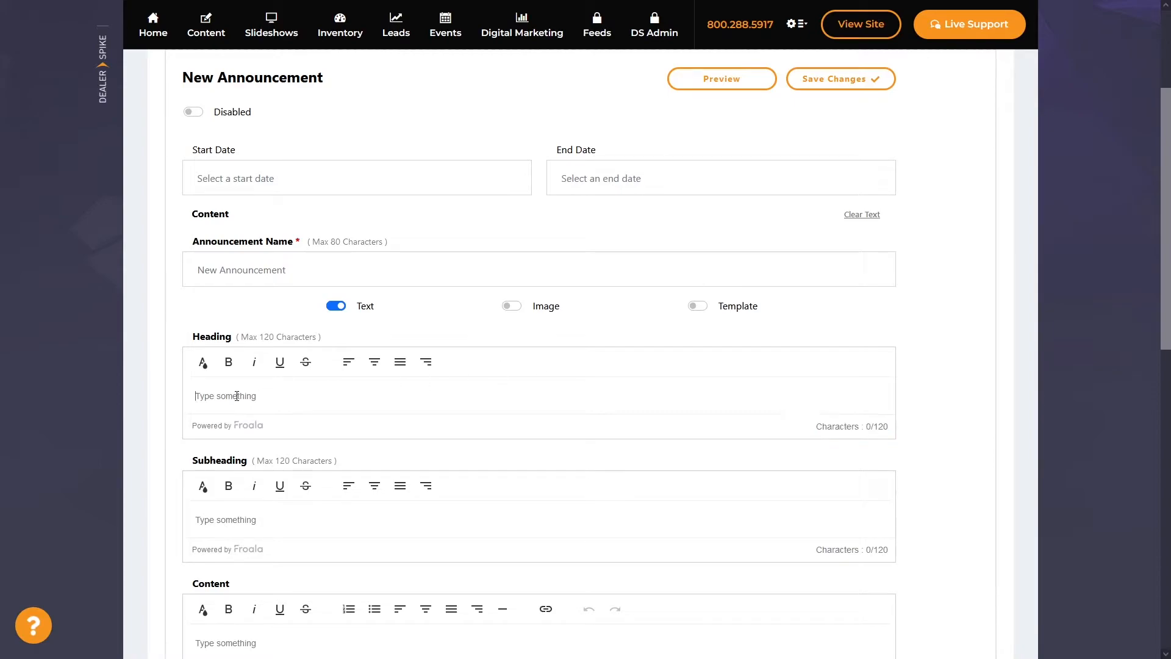
pyautogui.write('Boo!')
pyautogui.click(255, 265)
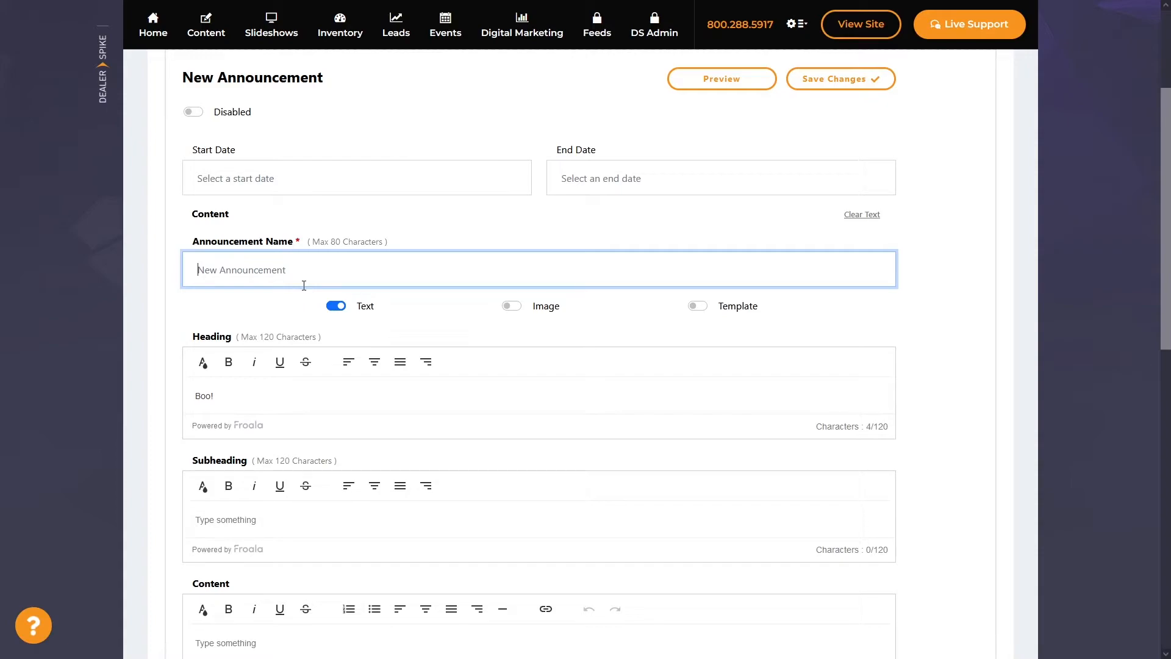
pyautogui.write('This is a test announcement')
pyautogui.click(853, 90)
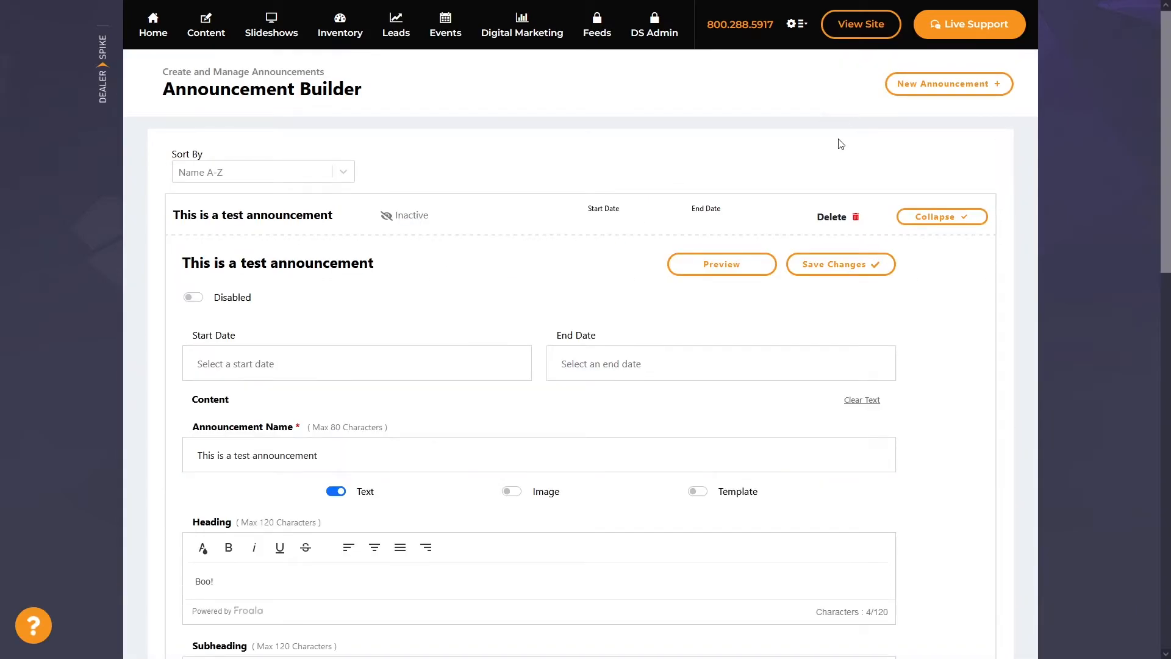
# Preview the saved announcement to check its heading, and close the preview.
pyautogui.click(731, 274)
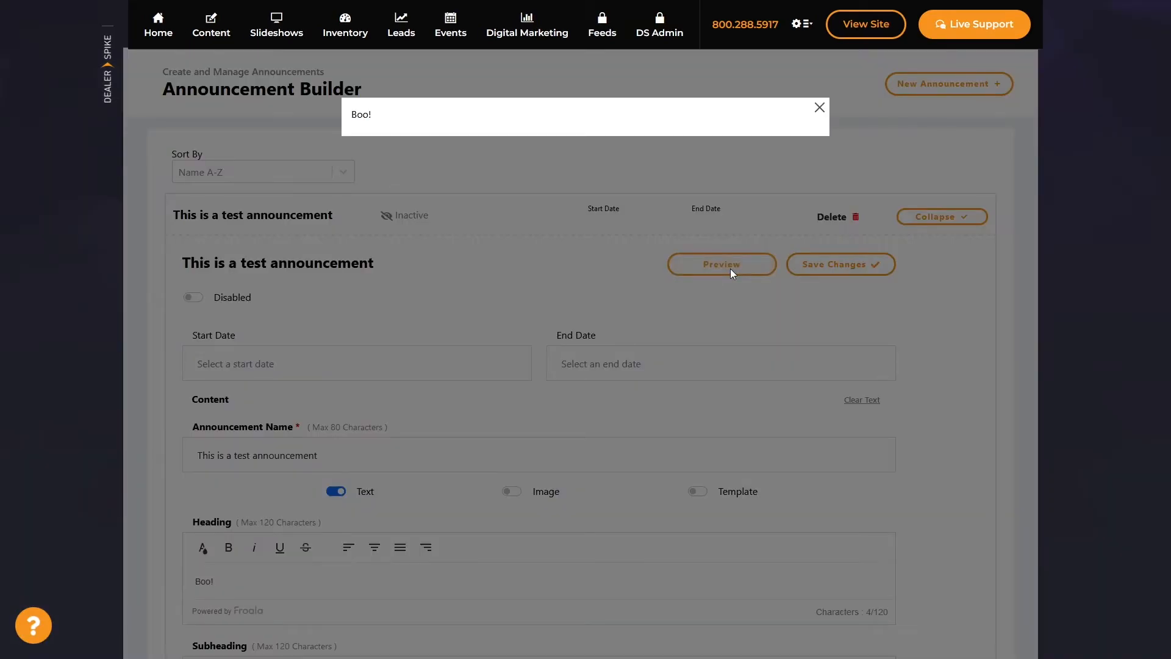
pyautogui.moveTo(370, 114); pyautogui.dragTo(351, 114)
pyautogui.click(826, 240)
# Enter the subheading "Come to our Halloween event!", using the spelling suggestion to capitalize Halloween.
pyautogui.scroll(-5, 706, 259)
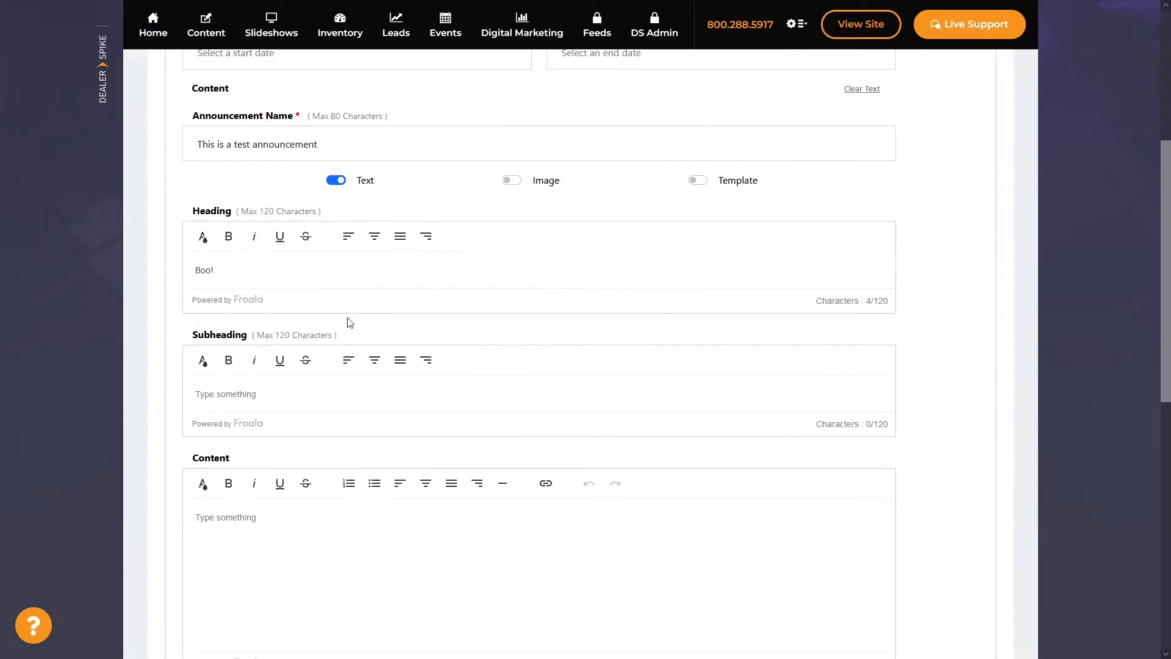
pyautogui.moveTo(197, 334); pyautogui.dragTo(235, 335)
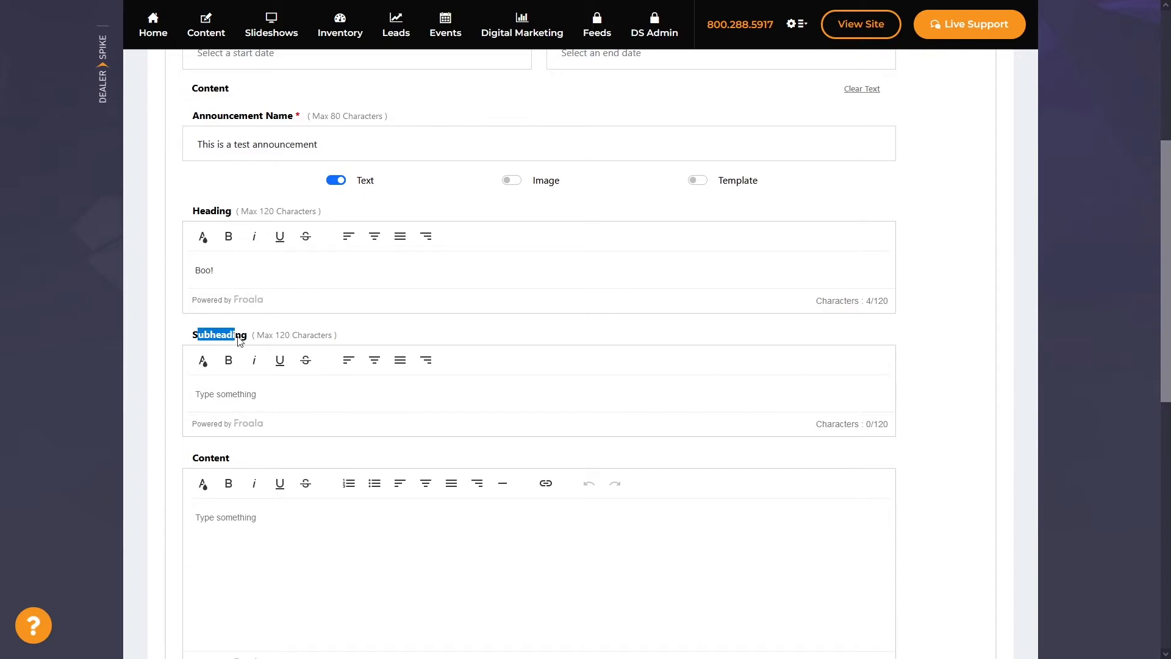
pyautogui.click(417, 333)
pyautogui.click(283, 389)
pyautogui.write('Come to our hallowee')
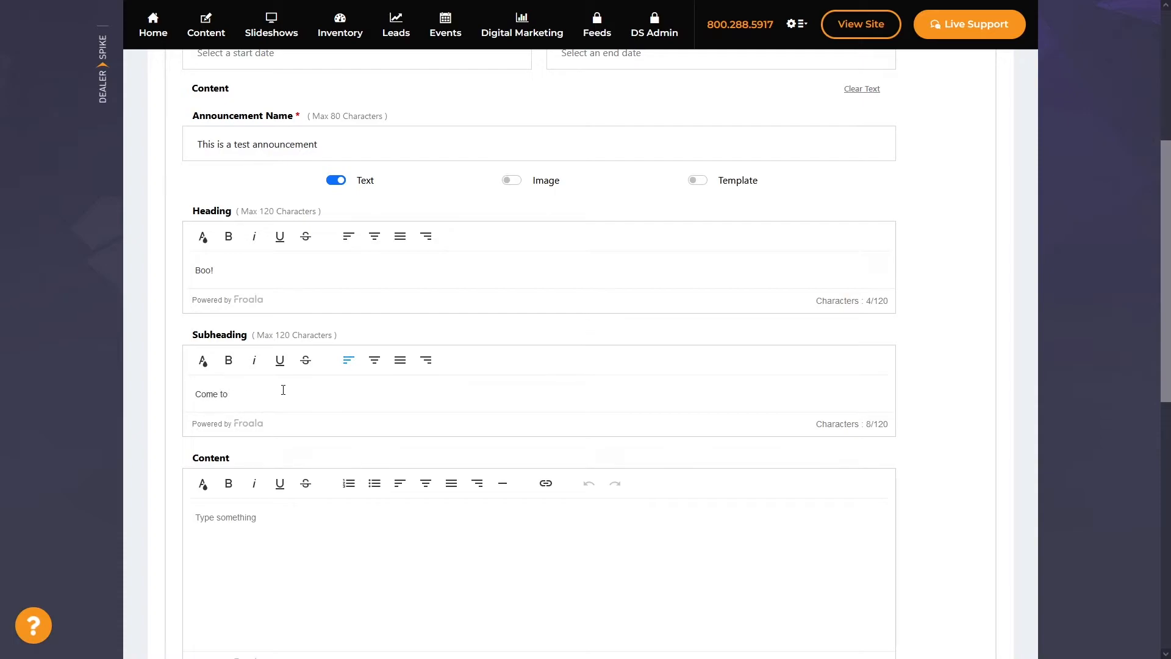
pyautogui.write('n event!')
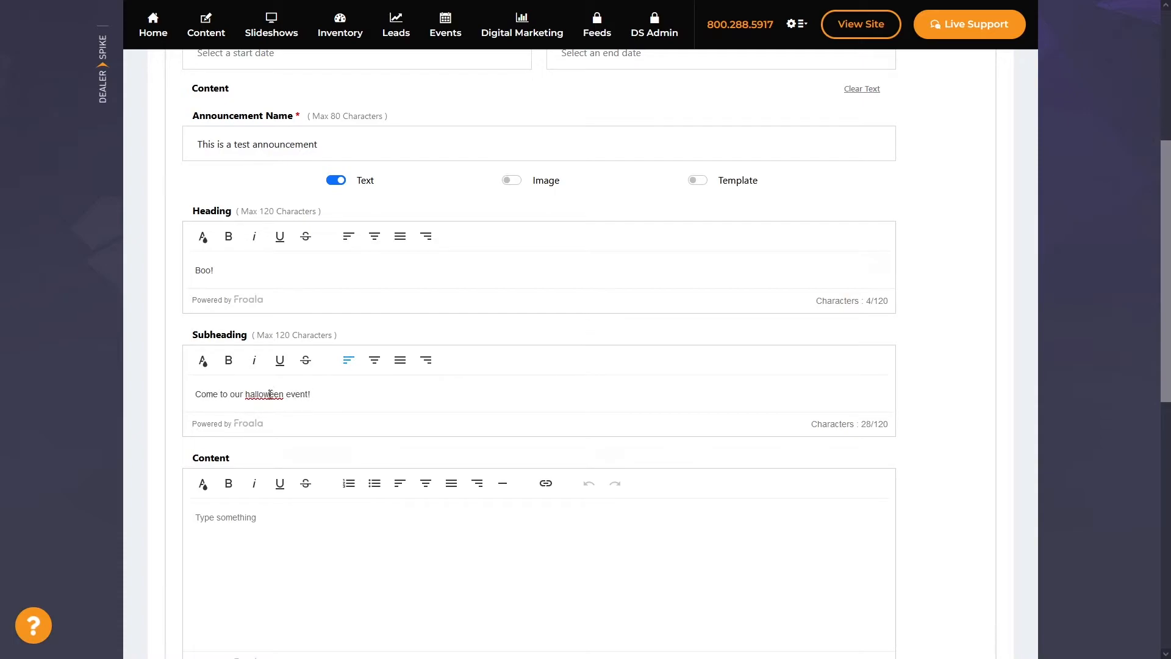
pyautogui.rightClick(275, 388)
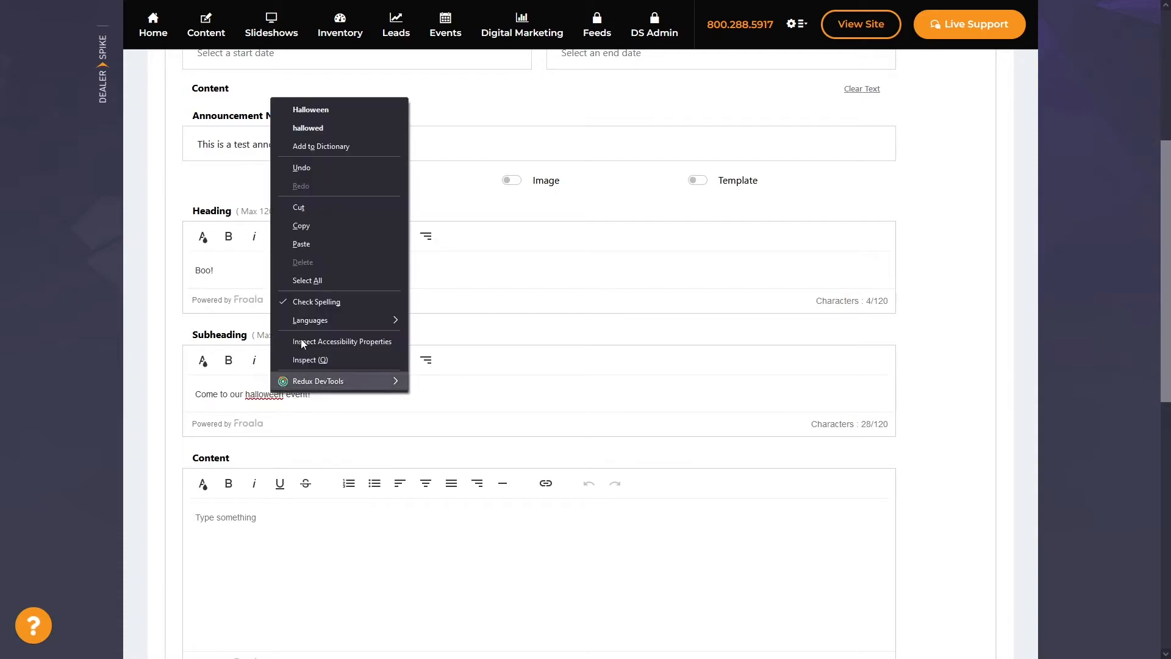
pyautogui.click(299, 106)
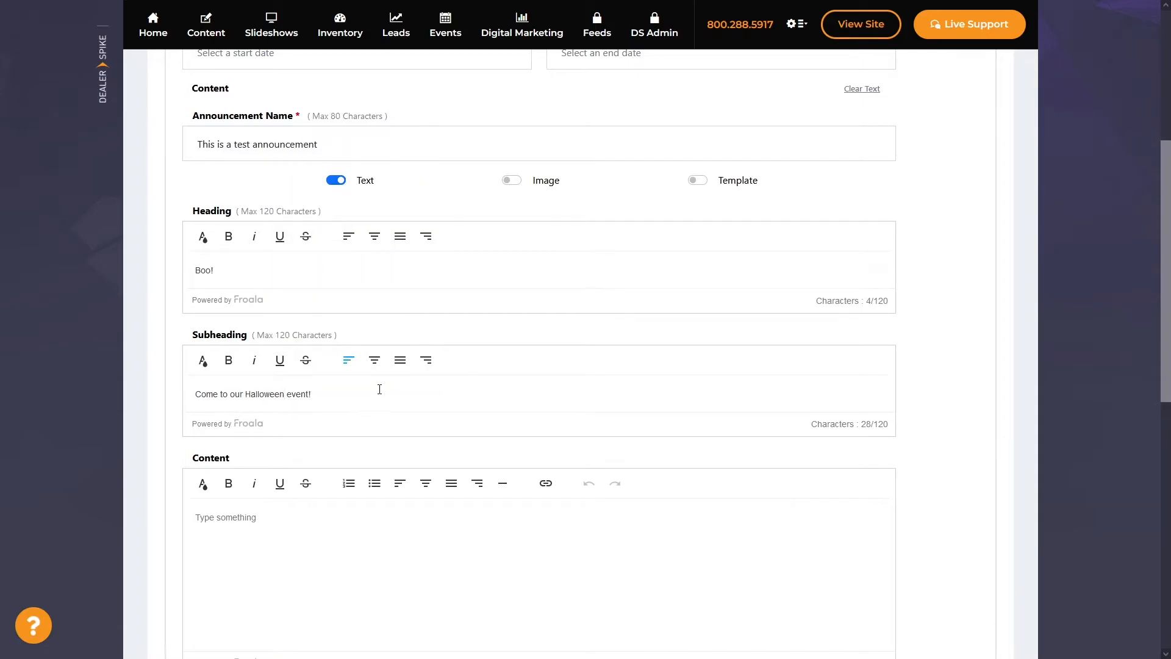
# Save the announcement with its subheading, preview the result, and close the preview.
pyautogui.scroll(1, 630, 364)
pyautogui.scroll(4, 629, 365)
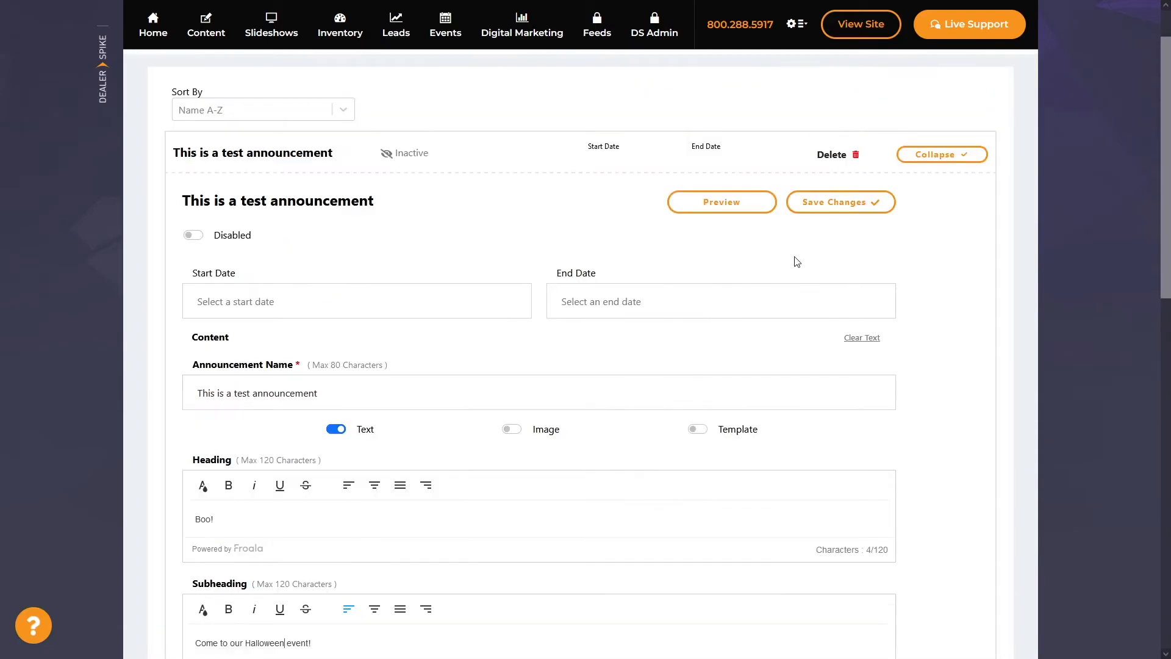
pyautogui.click(840, 205)
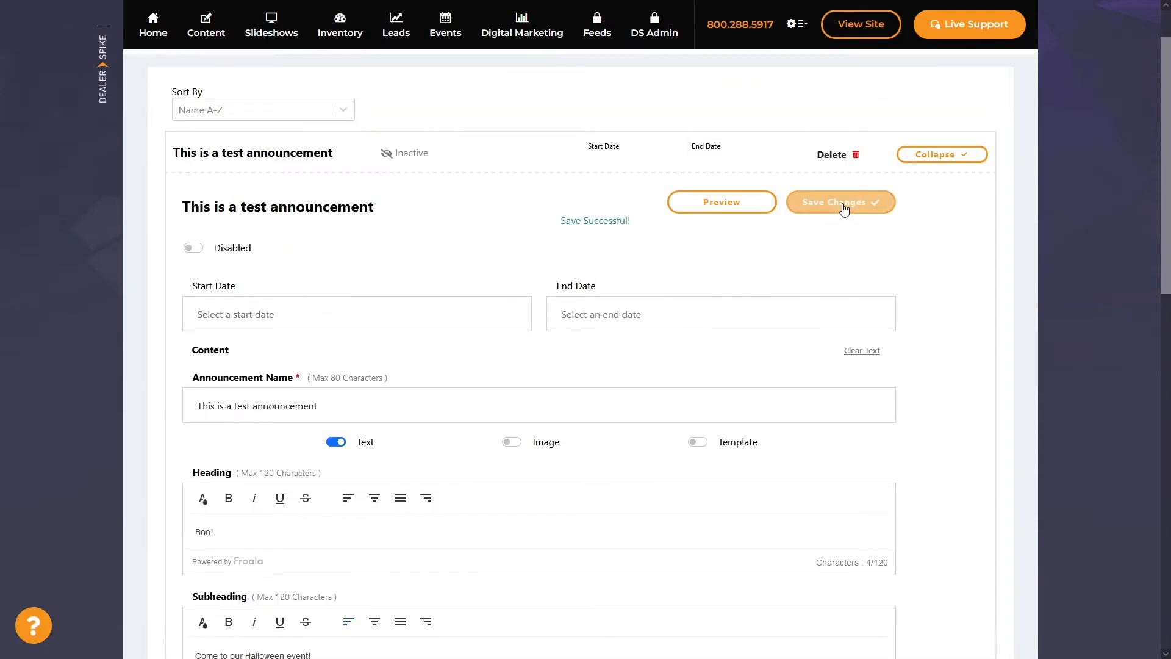
pyautogui.click(742, 208)
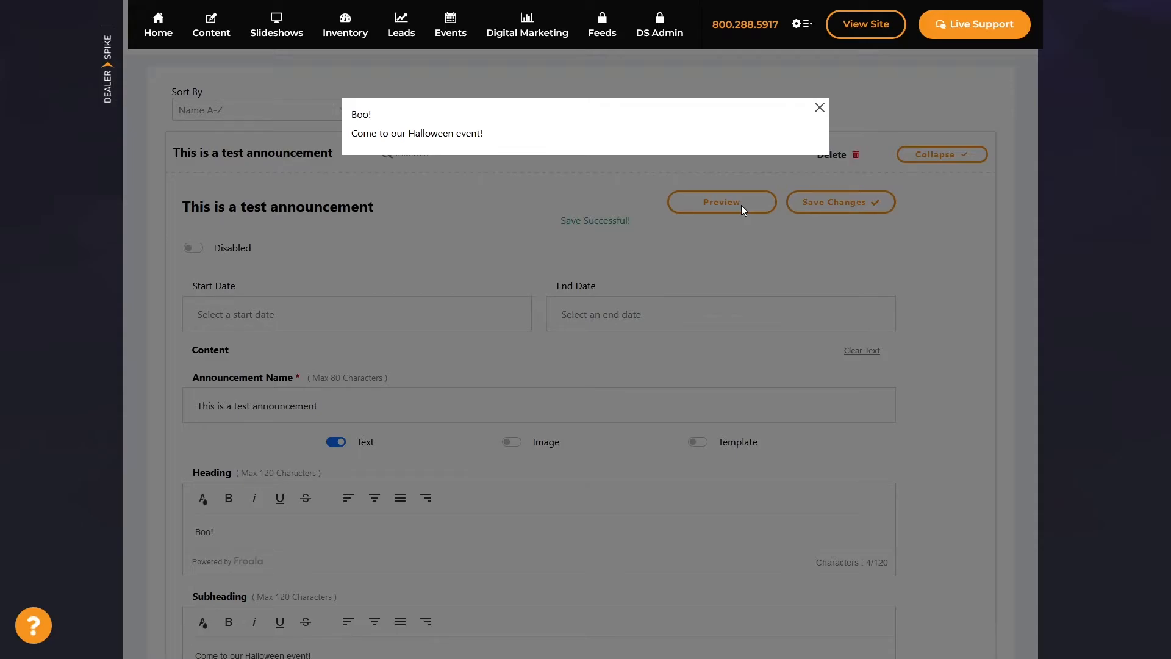
pyautogui.click(446, 247)
# Enter "This is a test revision!" as the announcement's body content.
pyautogui.scroll(-7, 427, 256)
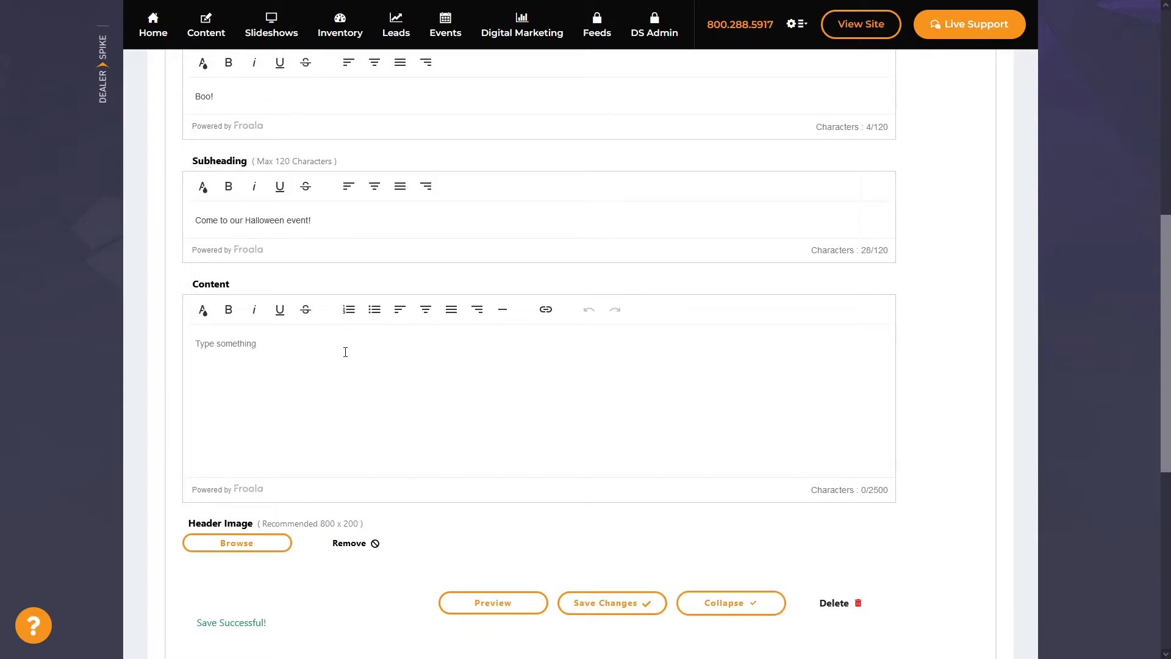
pyautogui.moveTo(890, 491); pyautogui.dragTo(847, 491)
pyautogui.click(329, 370)
pyautogui.write('This is a test revision!')
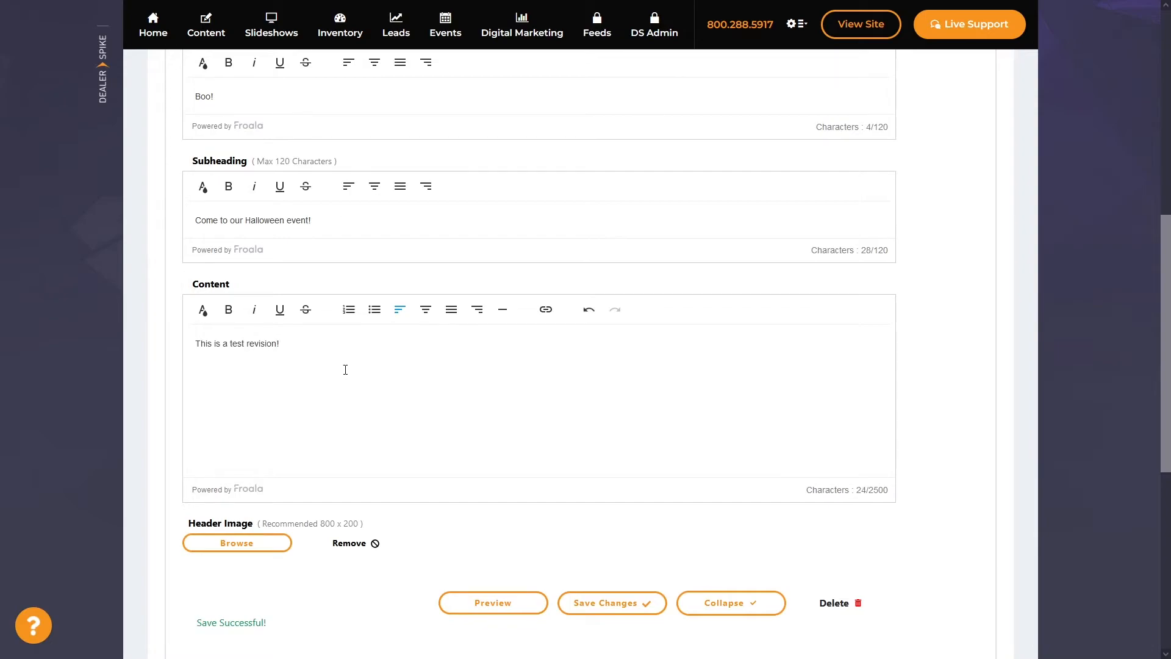
# Undo and redo the text entry in the body content, and save the announcement's changes.
pyautogui.click(590, 310)
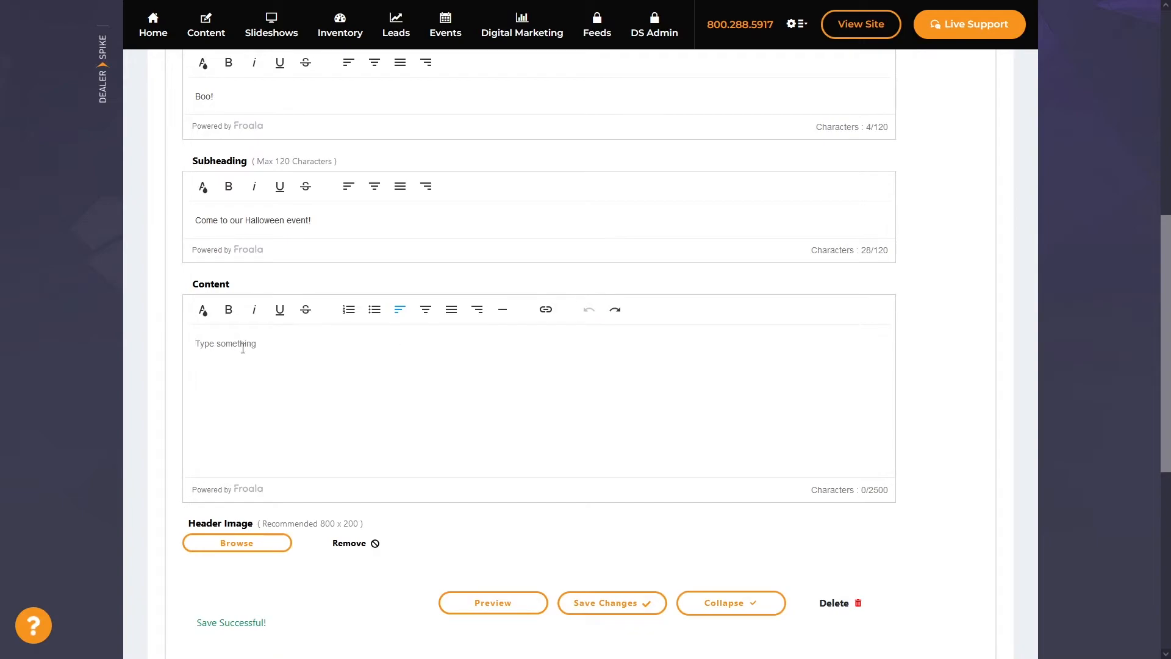
pyautogui.click(614, 311)
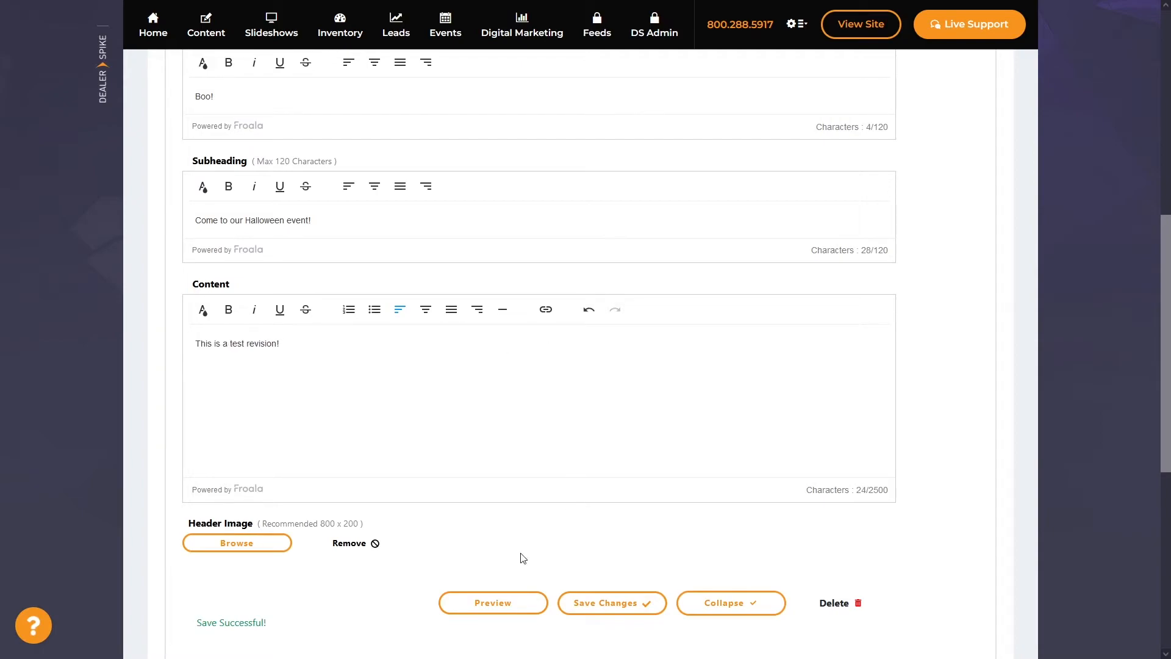
pyautogui.click(614, 604)
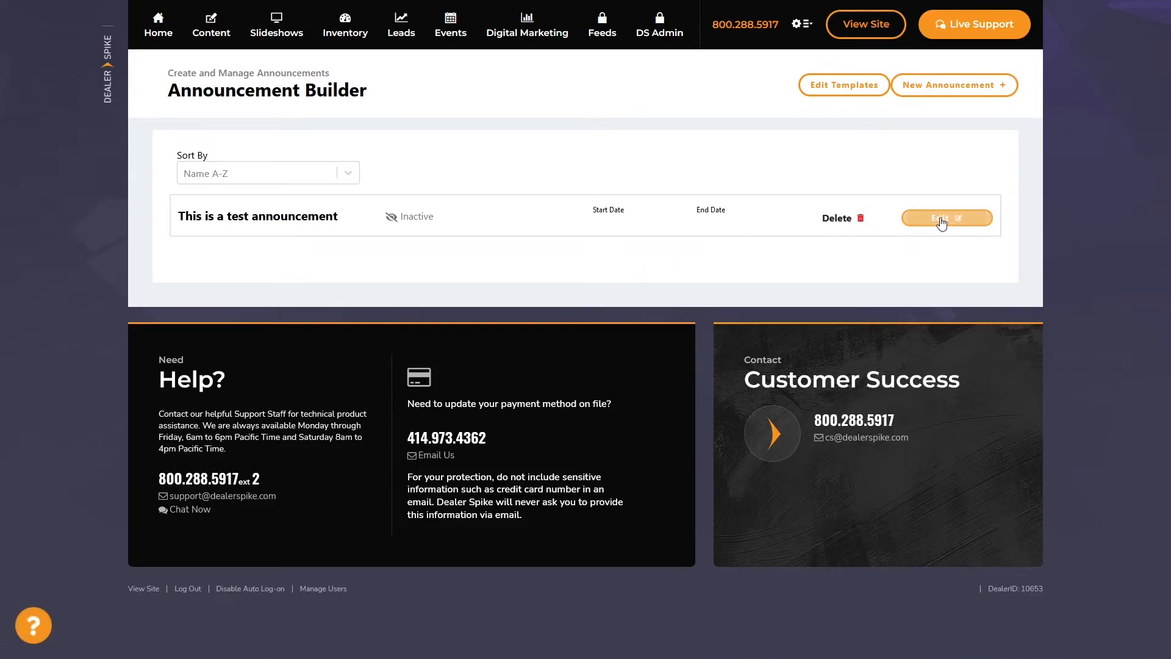
# Open "This is a test announcement" for editing and choose ab7817c1-475f-4e8f-9566-1d41a1d40c41.jpeg from Downloads as its header image.
pyautogui.click(947, 218)
pyautogui.scroll(-8, 464, 317)
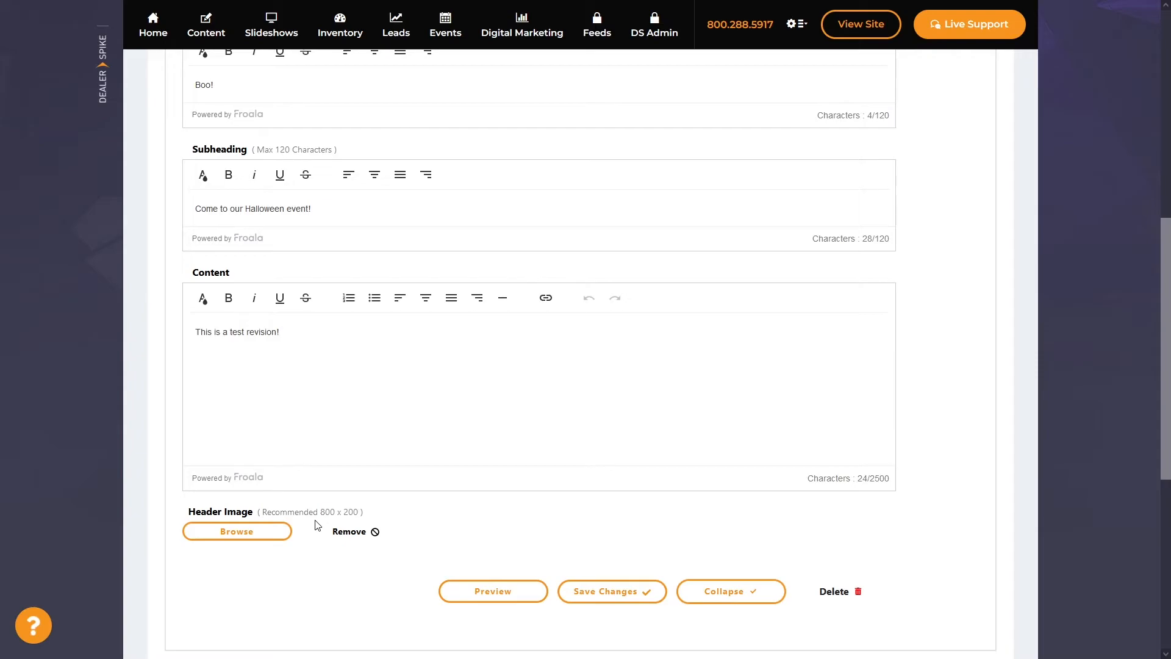
pyautogui.click(257, 536)
pyautogui.click(317, 223)
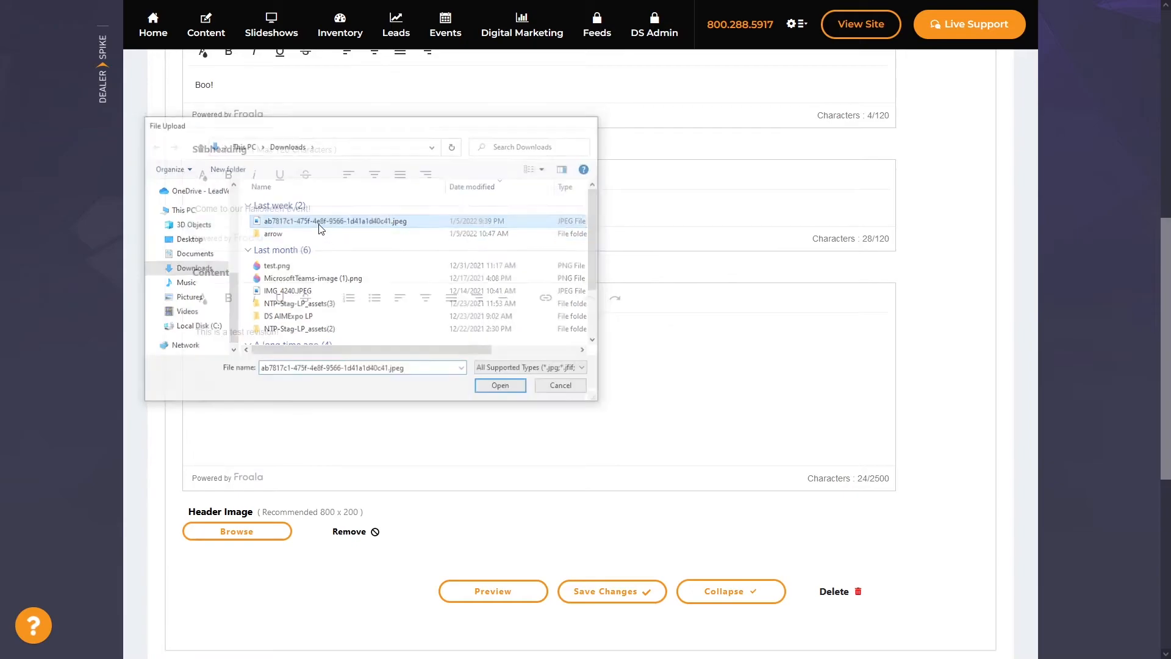
pyautogui.click(487, 384)
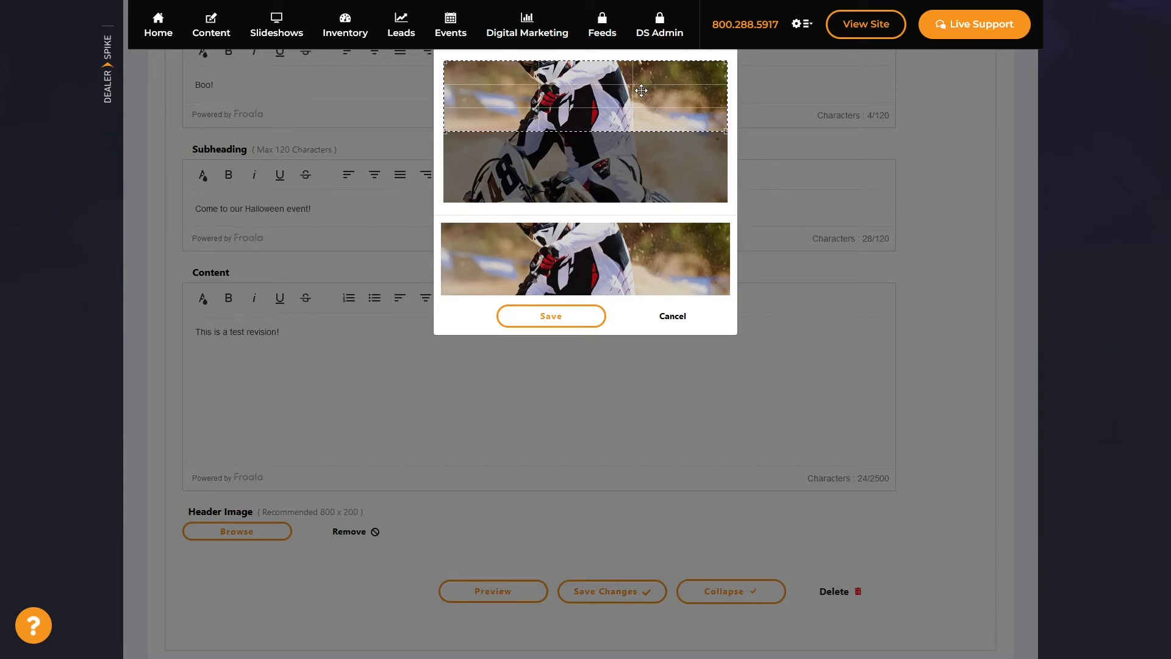
# Resize and reposition the header image's crop area, ending with the full-width upper half of the photo, and save the crop.
pyautogui.moveTo(657, 81)
pyautogui.mouseDown()
pyautogui.moveTo(606, 92)
pyautogui.moveTo(650, 77)
pyautogui.mouseUp()
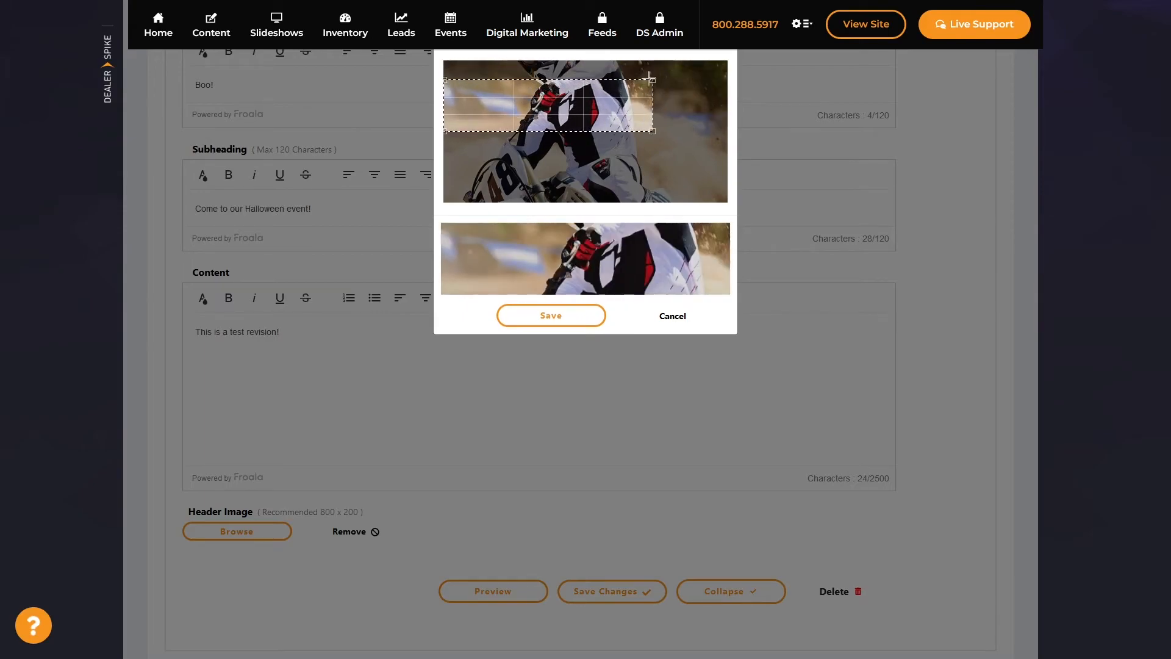
pyautogui.moveTo(602, 108); pyautogui.dragTo(587, 114)
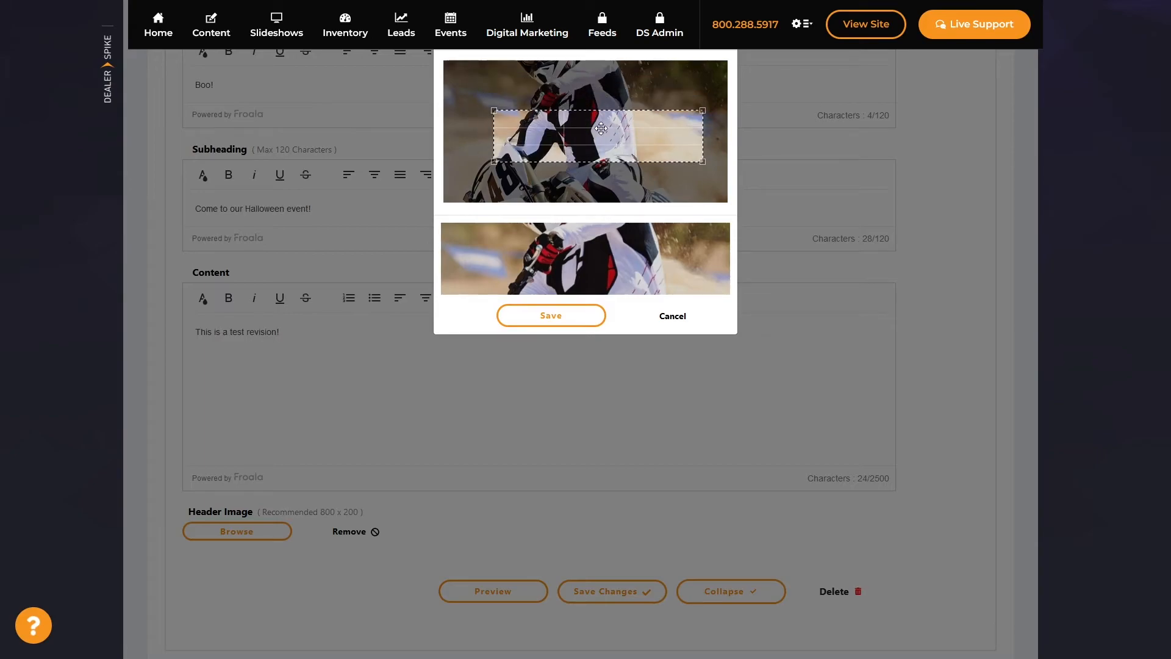
pyautogui.moveTo(589, 127); pyautogui.dragTo(603, 132)
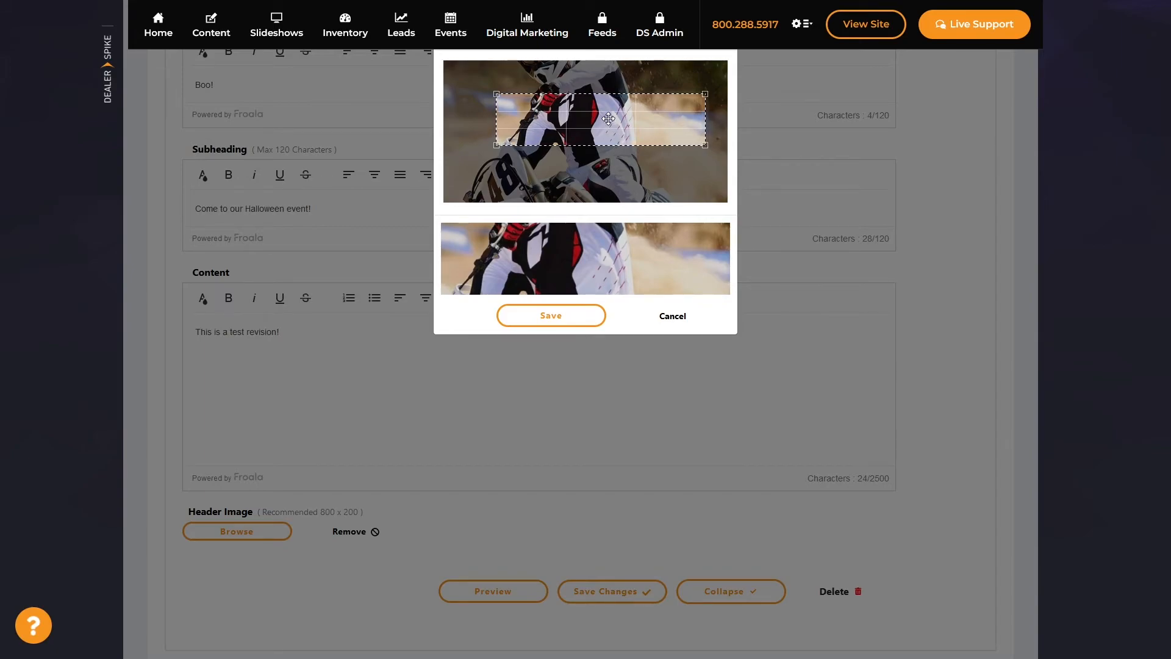
pyautogui.moveTo(568, 113); pyautogui.dragTo(594, 118)
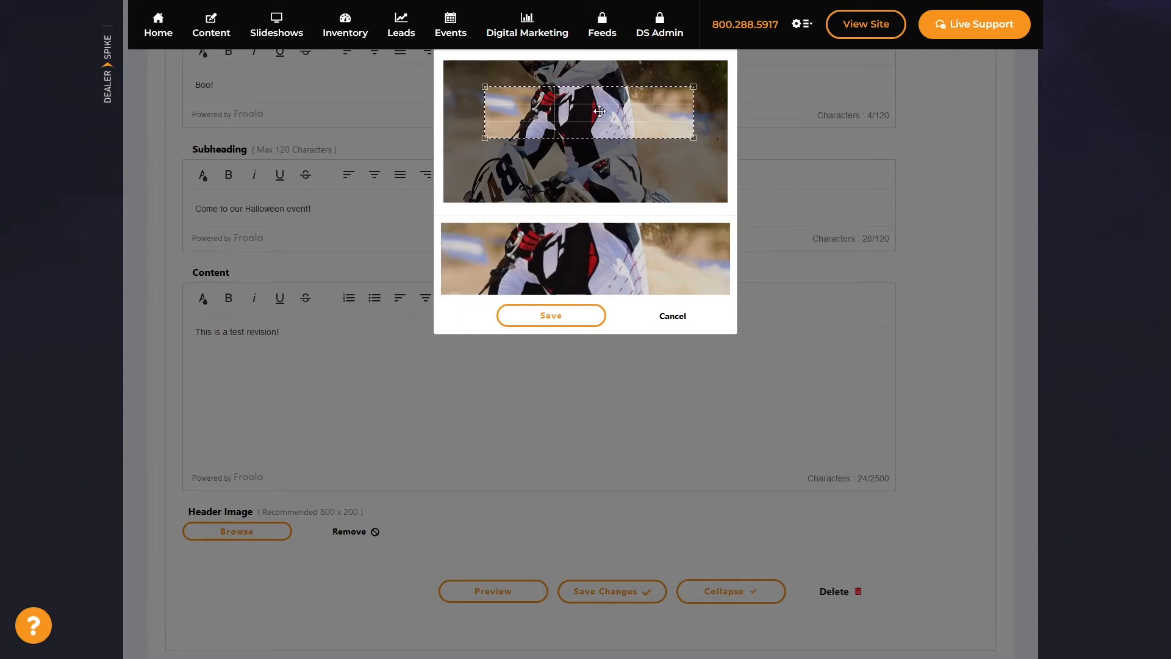
pyautogui.moveTo(582, 96); pyautogui.dragTo(538, 68)
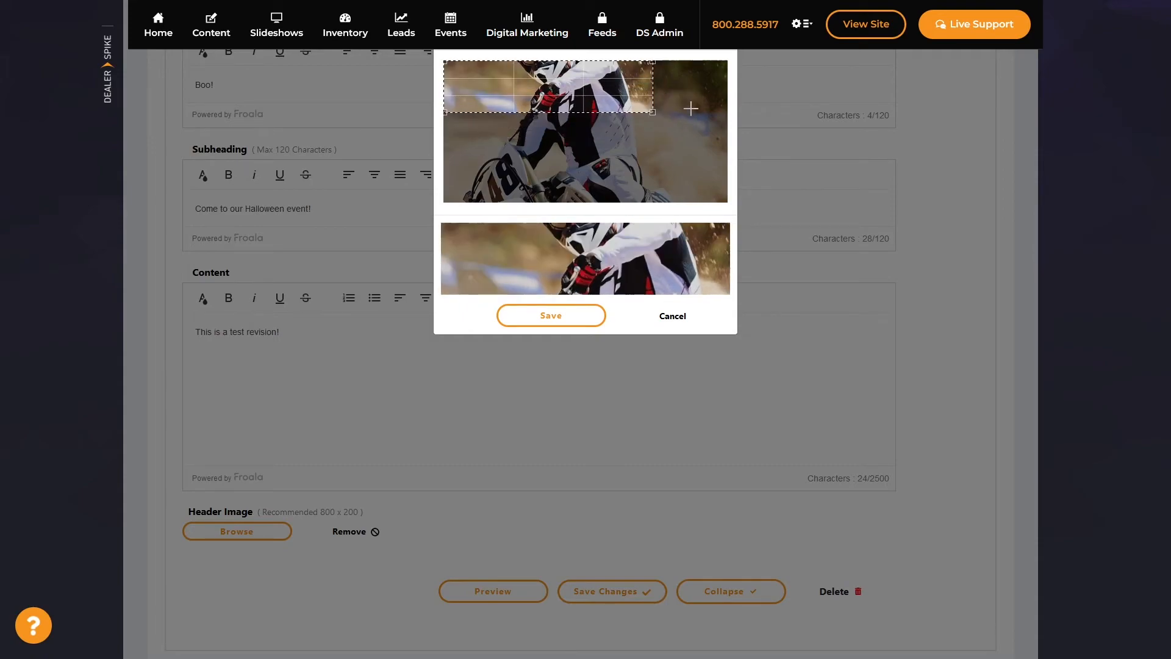
pyautogui.moveTo(652, 112); pyautogui.dragTo(744, 162)
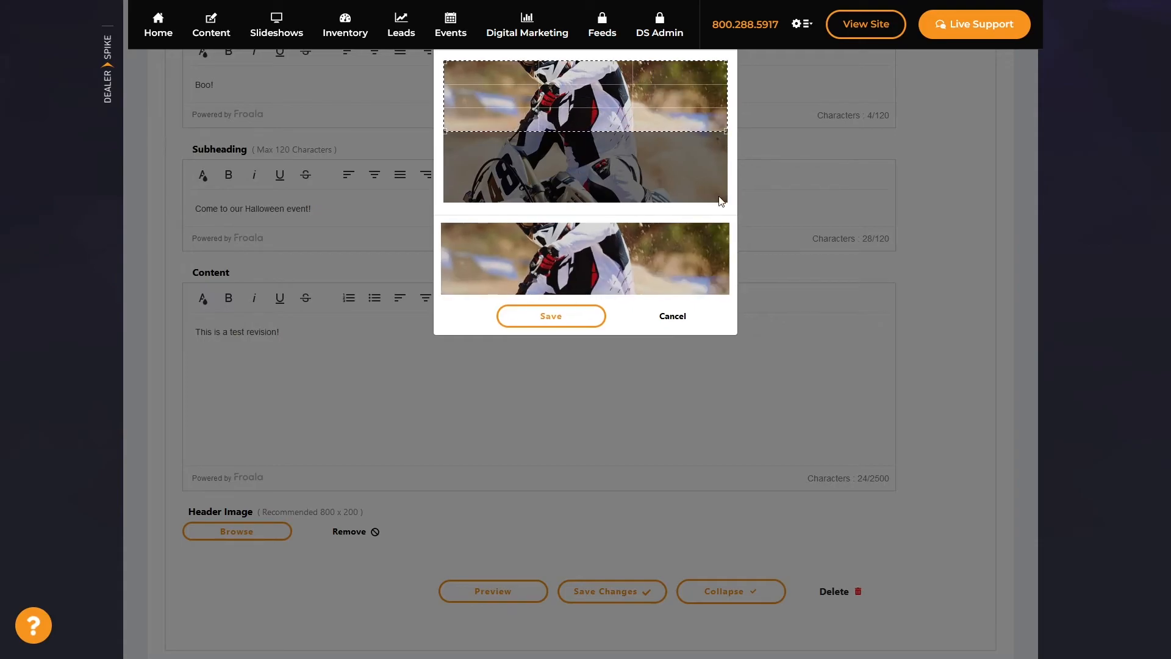
pyautogui.click(580, 318)
# Set the header image's alt text to "Man riding motorcycle".
pyautogui.scroll(-3, 606, 400)
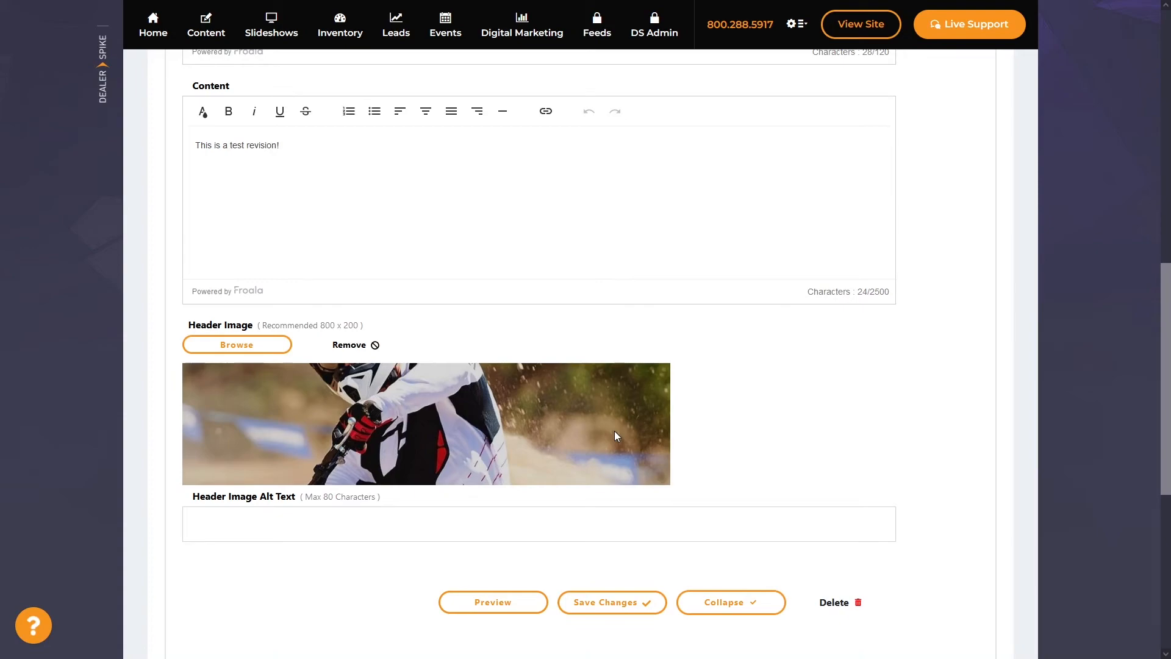
pyautogui.click(360, 519)
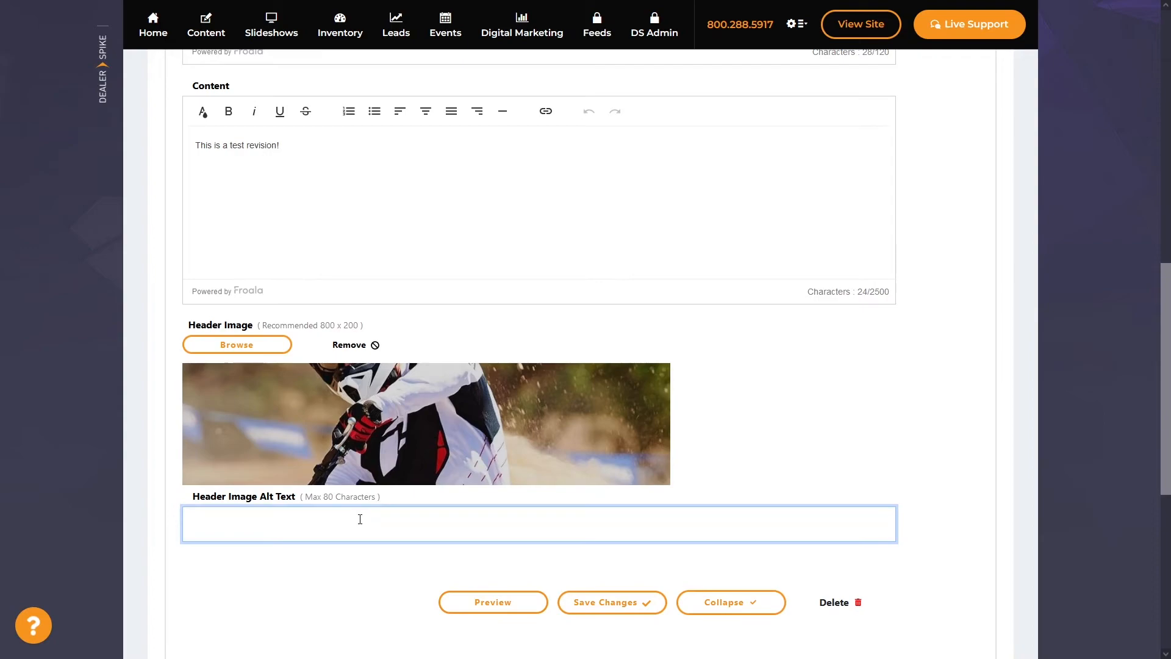
pyautogui.write('Man riding motorcycle')
# Save the announcement's header image changes, preview the text announcement, and close the preview.
pyautogui.click(638, 602)
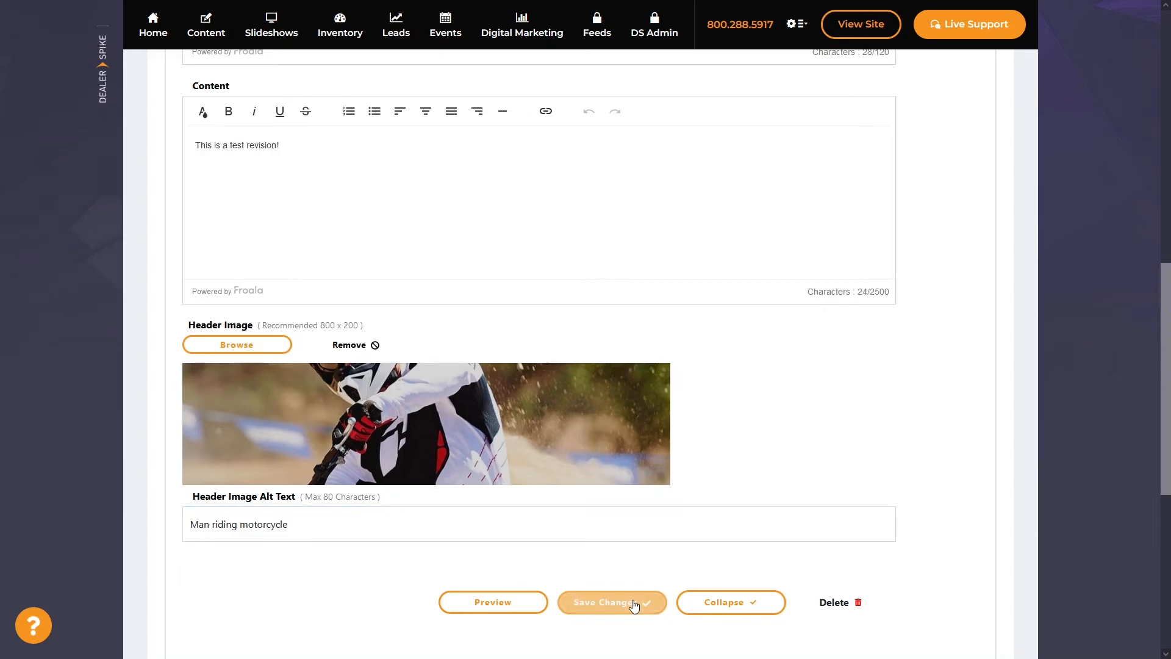
pyautogui.click(516, 606)
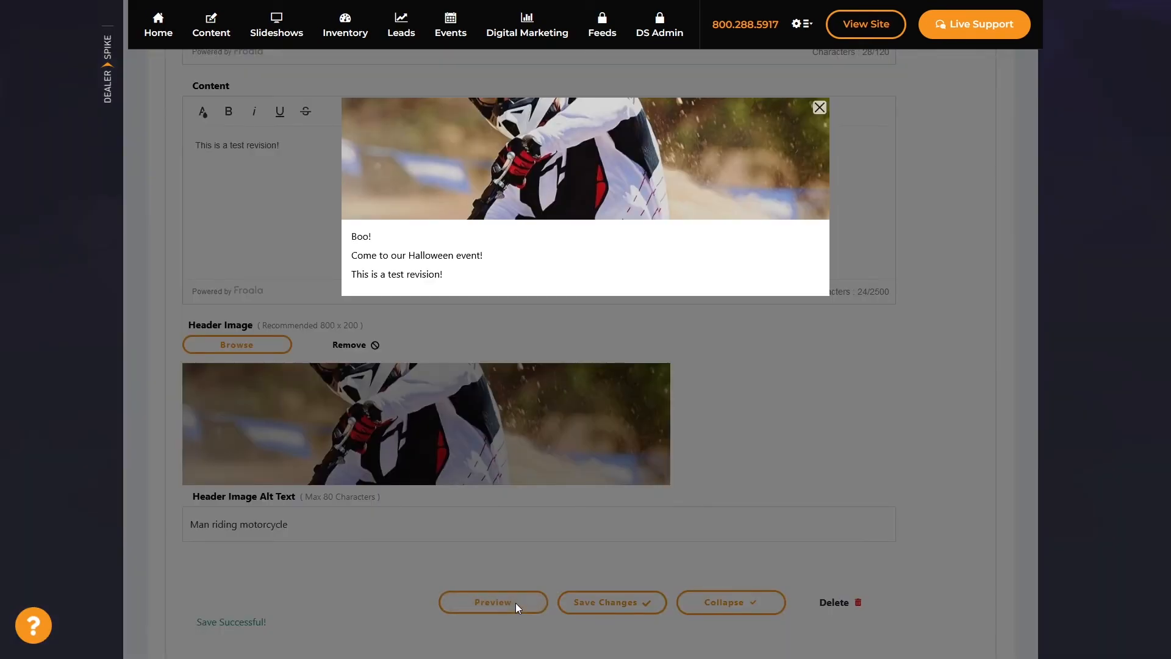
pyautogui.scroll(-2, 516, 607)
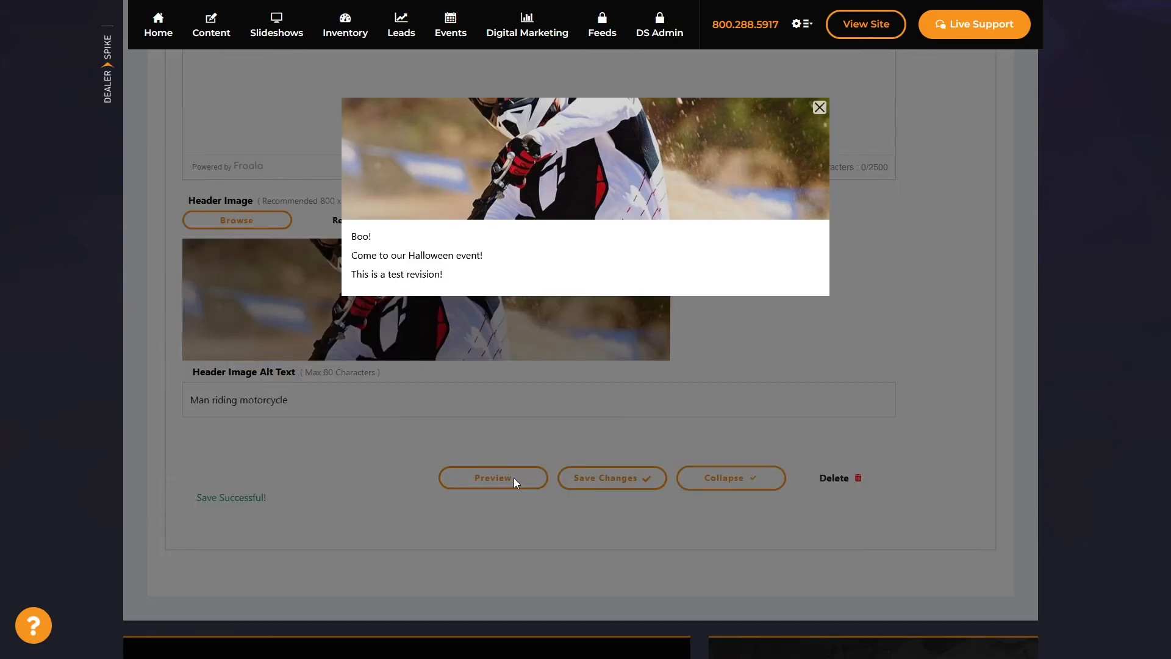
pyautogui.click(783, 322)
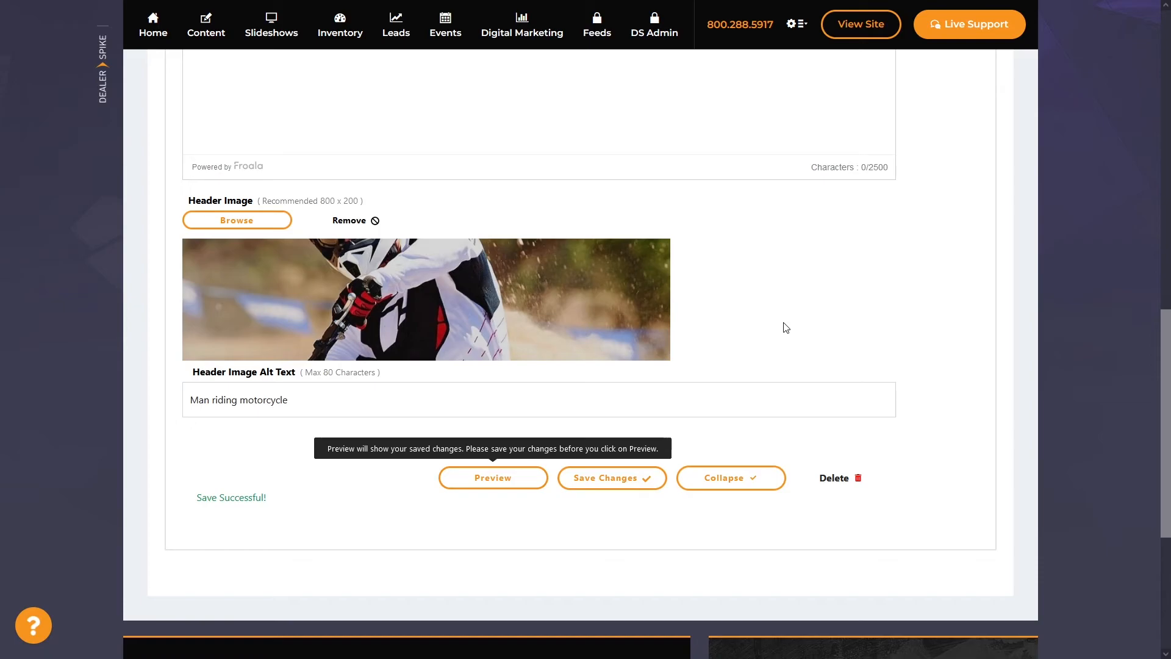
# Switch the announcement's content type to Image and add ab7817c1-475f-4e8f-9566-1d41a1d40c41.jpeg as the content image with its full crop area.
pyautogui.scroll(10, 641, 346)
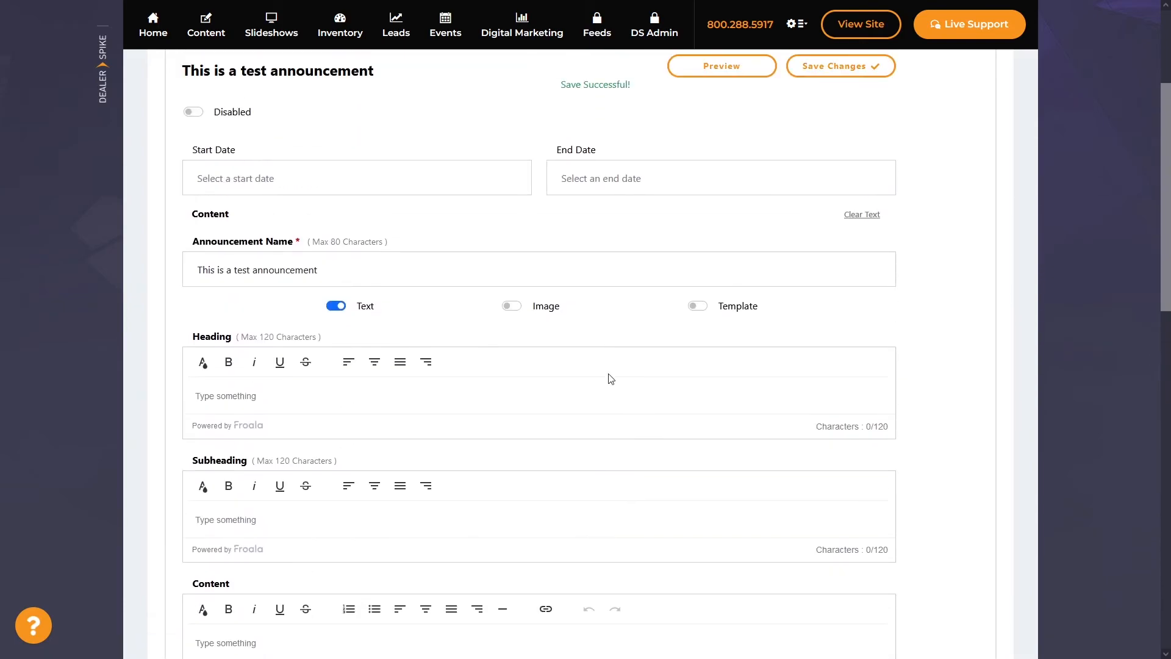
pyautogui.scroll(1, 608, 380)
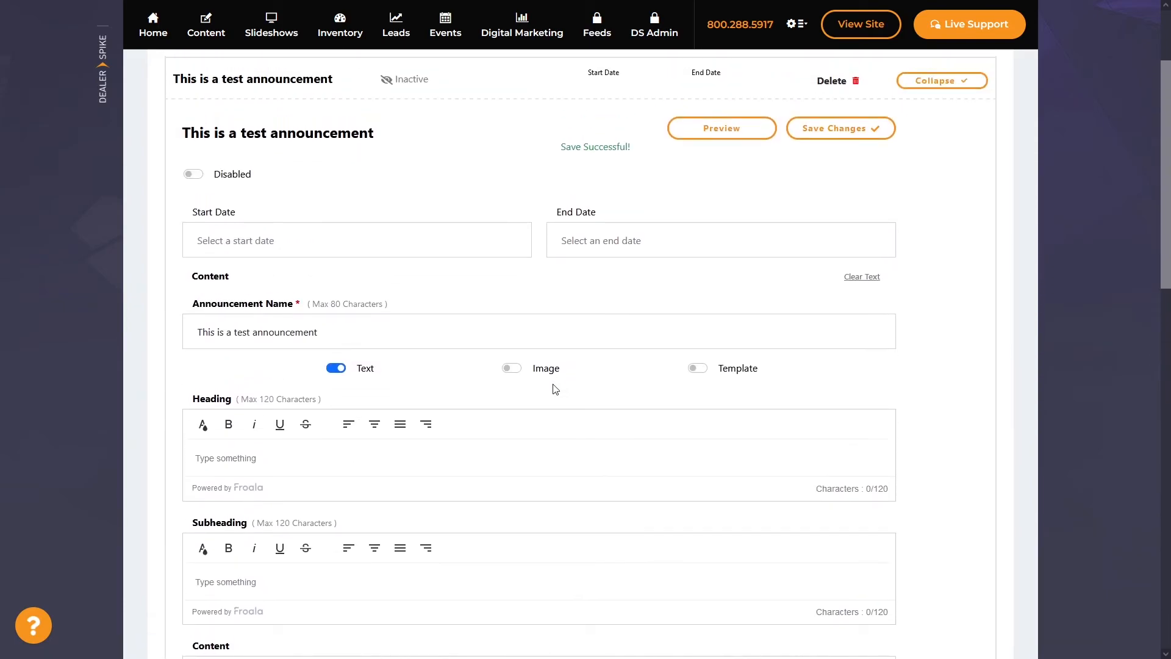
pyautogui.click(512, 368)
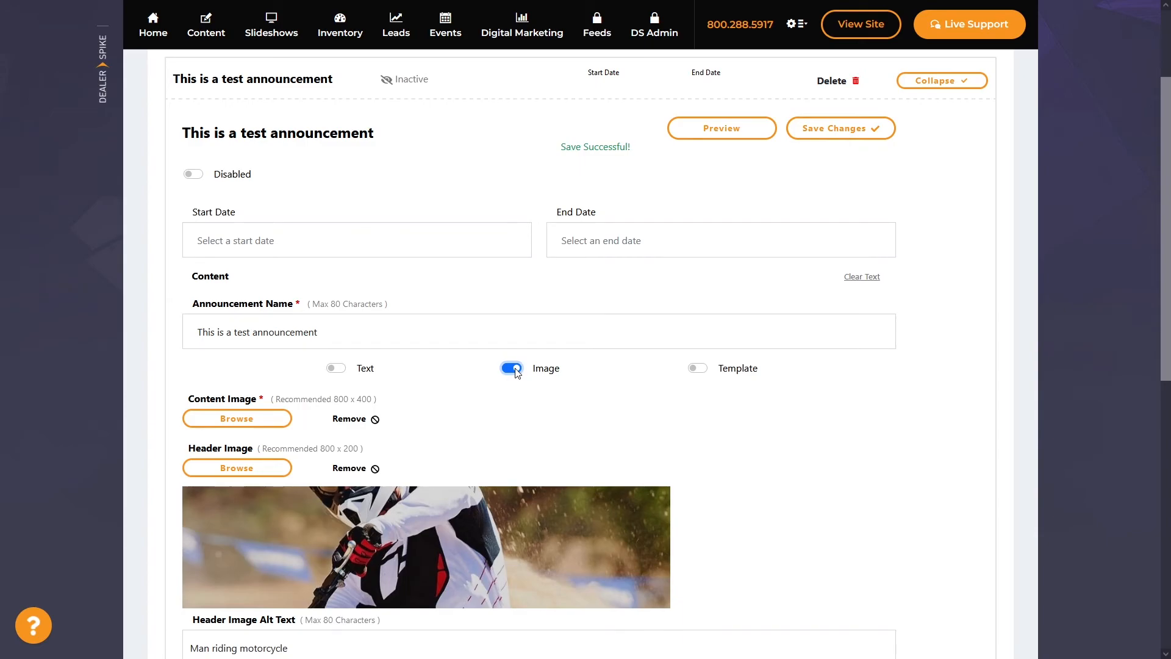
pyautogui.click(258, 420)
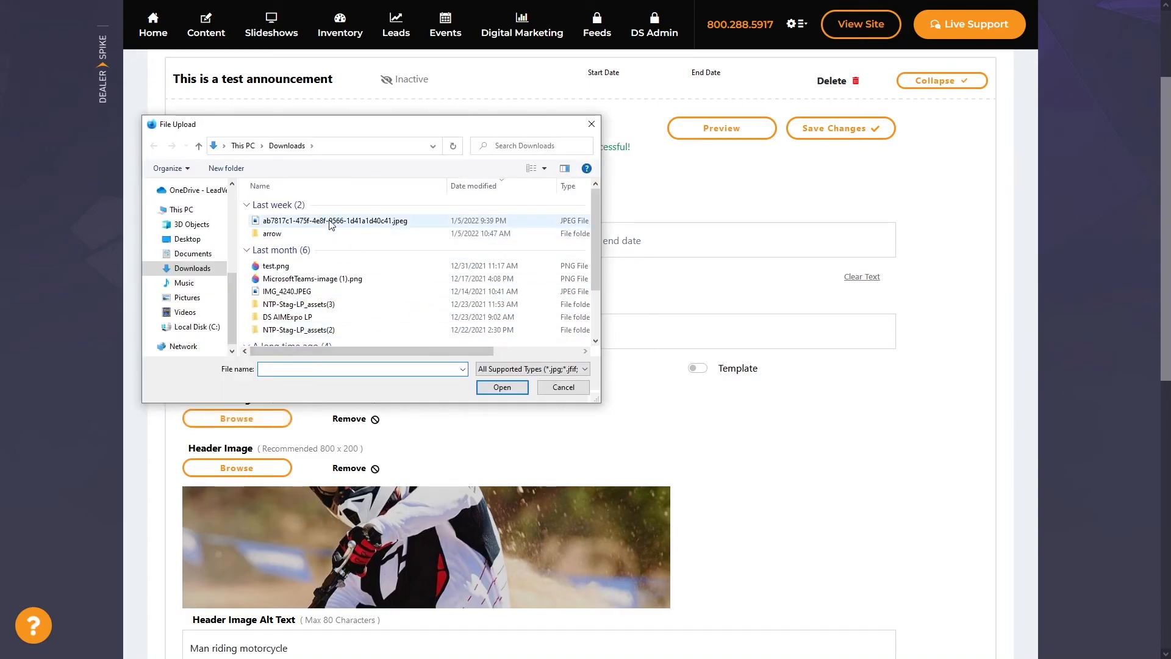
pyautogui.doubleClick(330, 295)
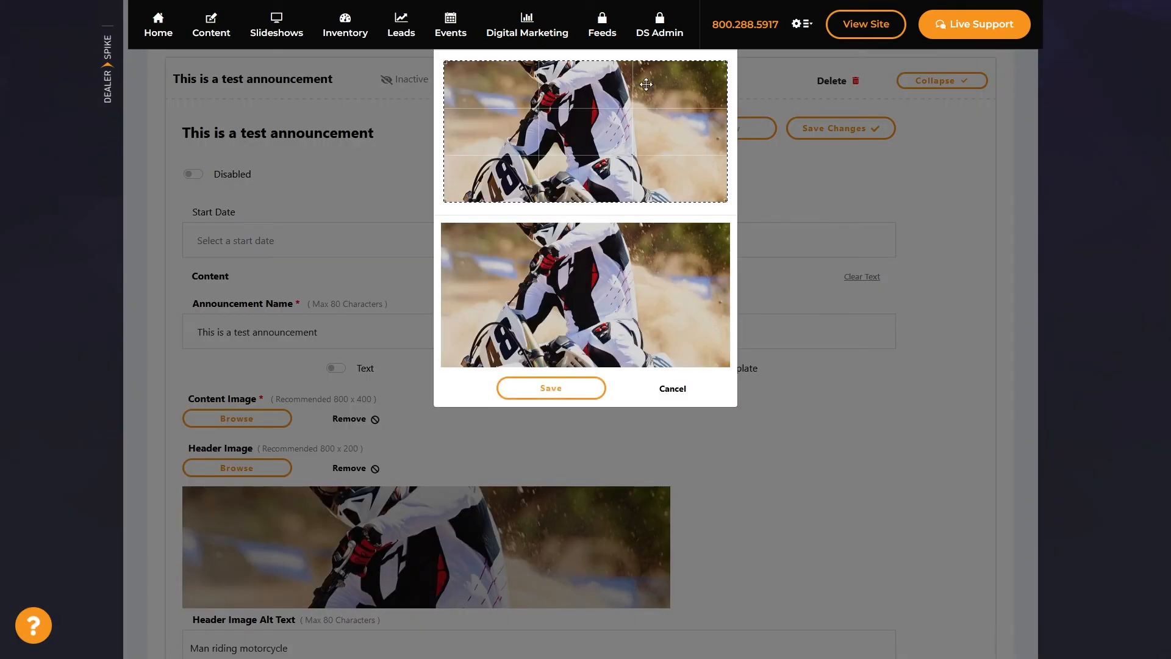
pyautogui.click(597, 392)
# Set the content image's alt text to "Man riding motorcycle".
pyautogui.scroll(-3, 623, 471)
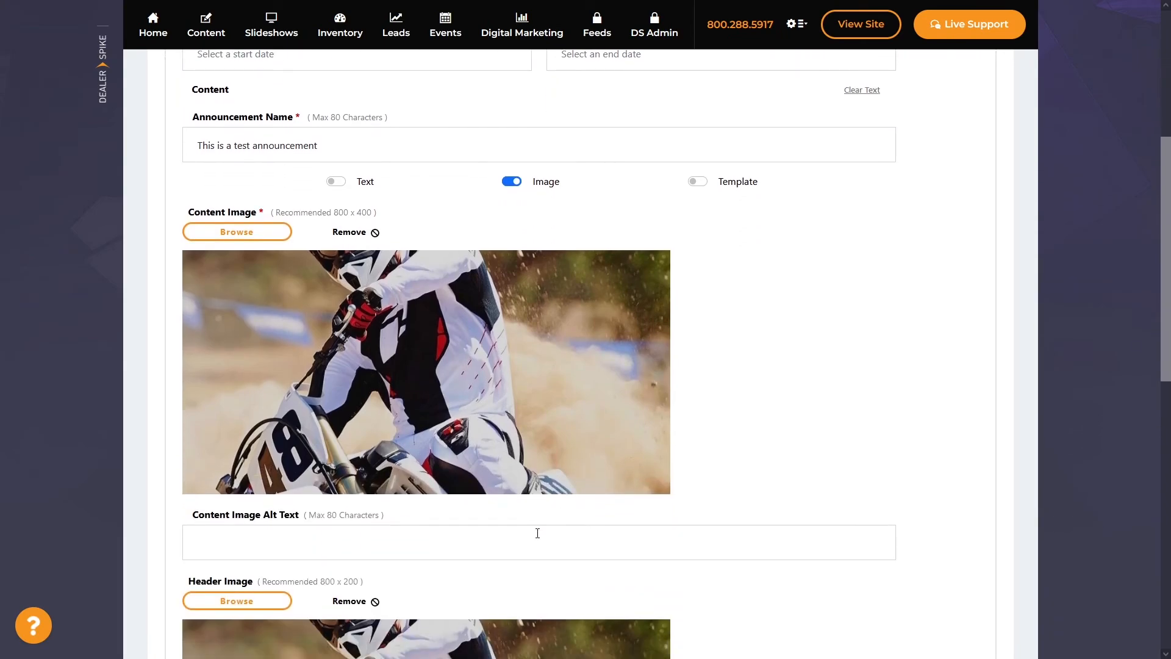
pyautogui.click(536, 535)
pyautogui.write('Man')
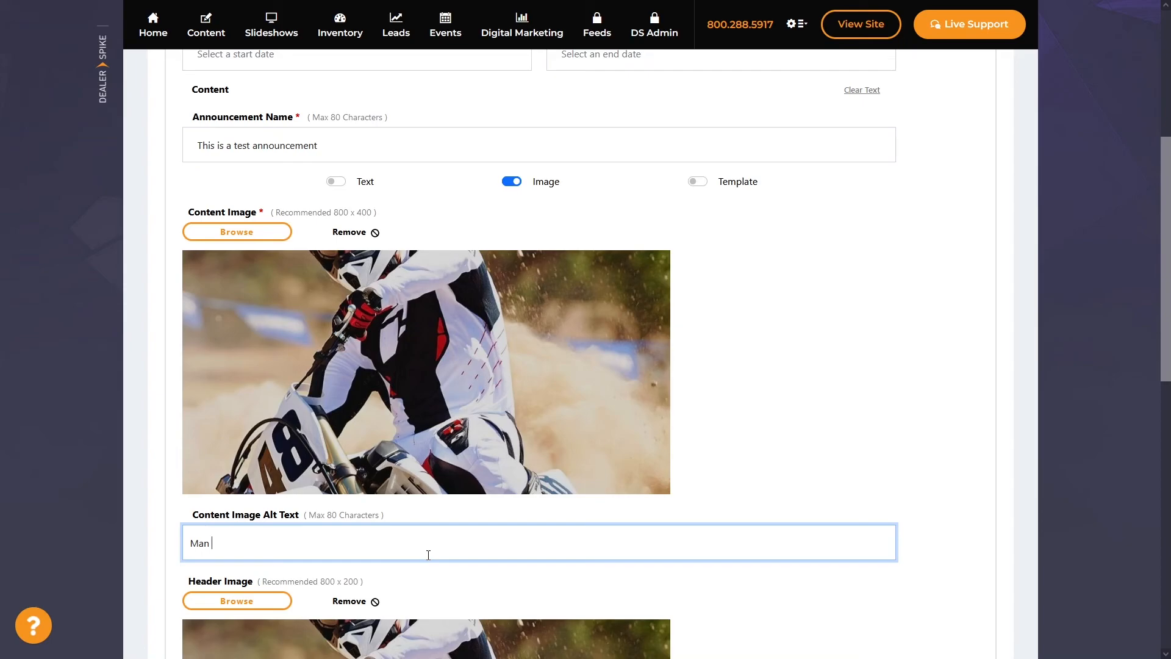
pyautogui.write('ng motorcycle')
# Save the image announcement's changes, preview its header and content images, and close the preview.
pyautogui.scroll(-6, 774, 419)
pyautogui.click(617, 432)
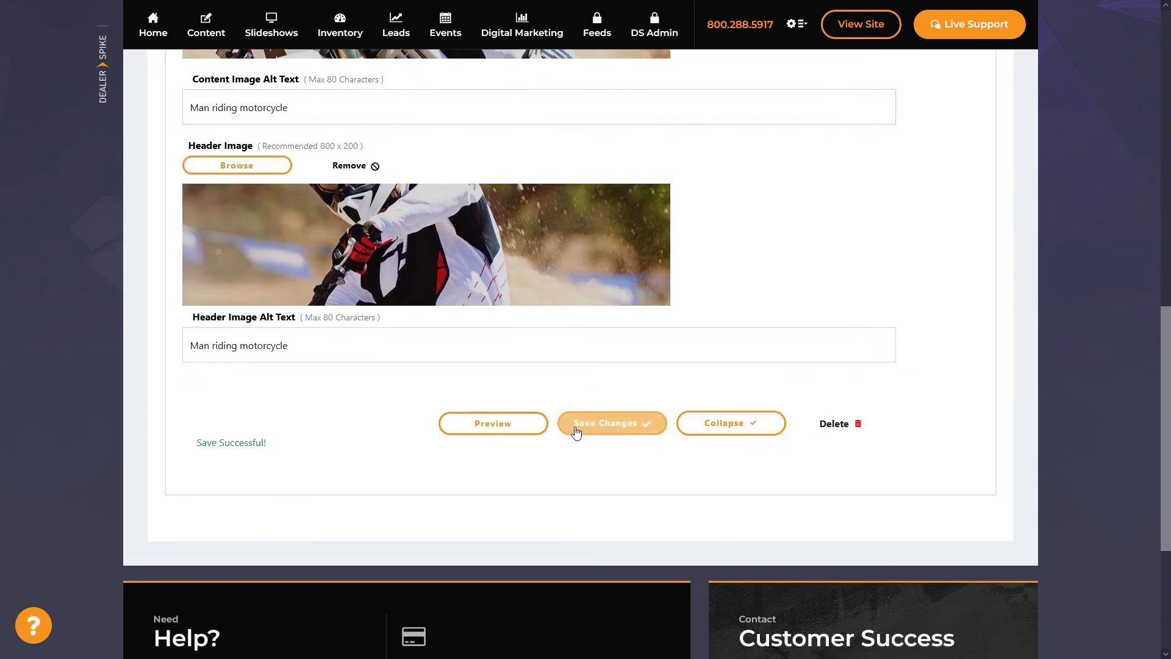
pyautogui.click(529, 426)
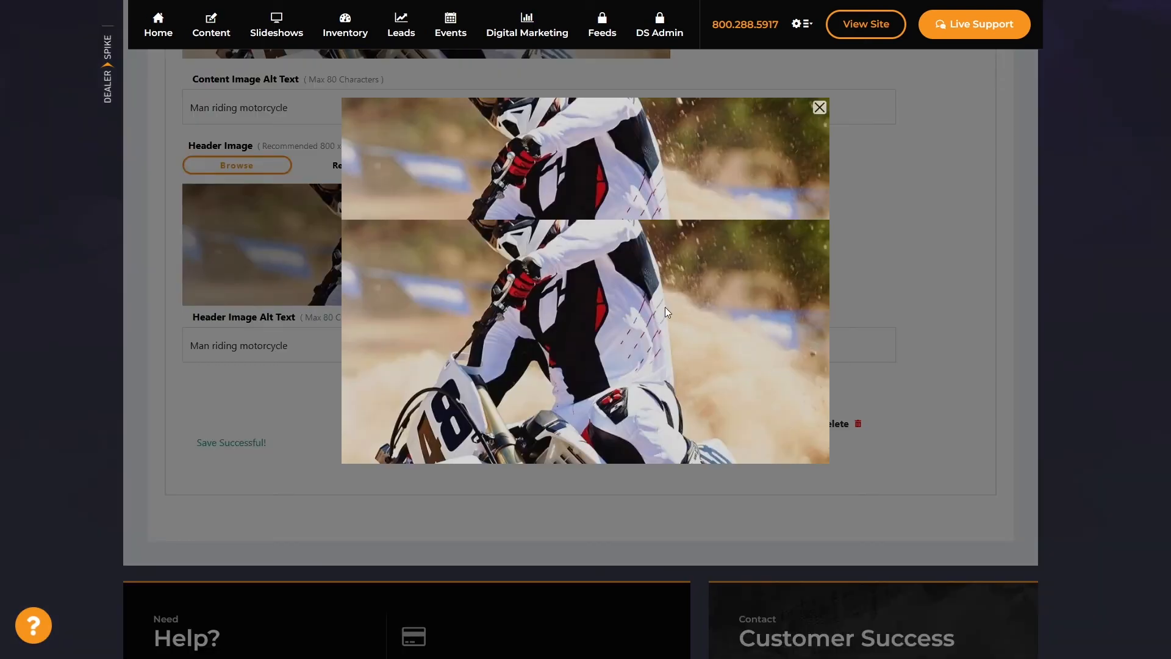
pyautogui.click(819, 108)
# Switch the announcement's content type to Template, choose "Edited Template" from the announcement templates, and save the selection.
pyautogui.scroll(2, 546, 528)
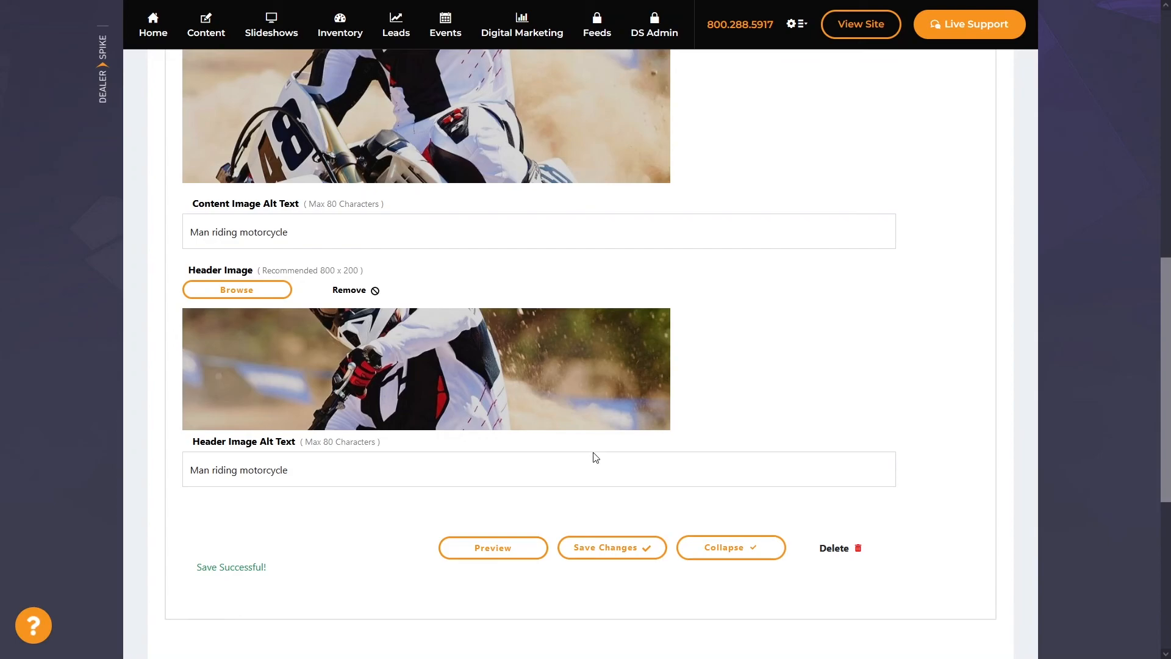
pyautogui.scroll(7, 539, 511)
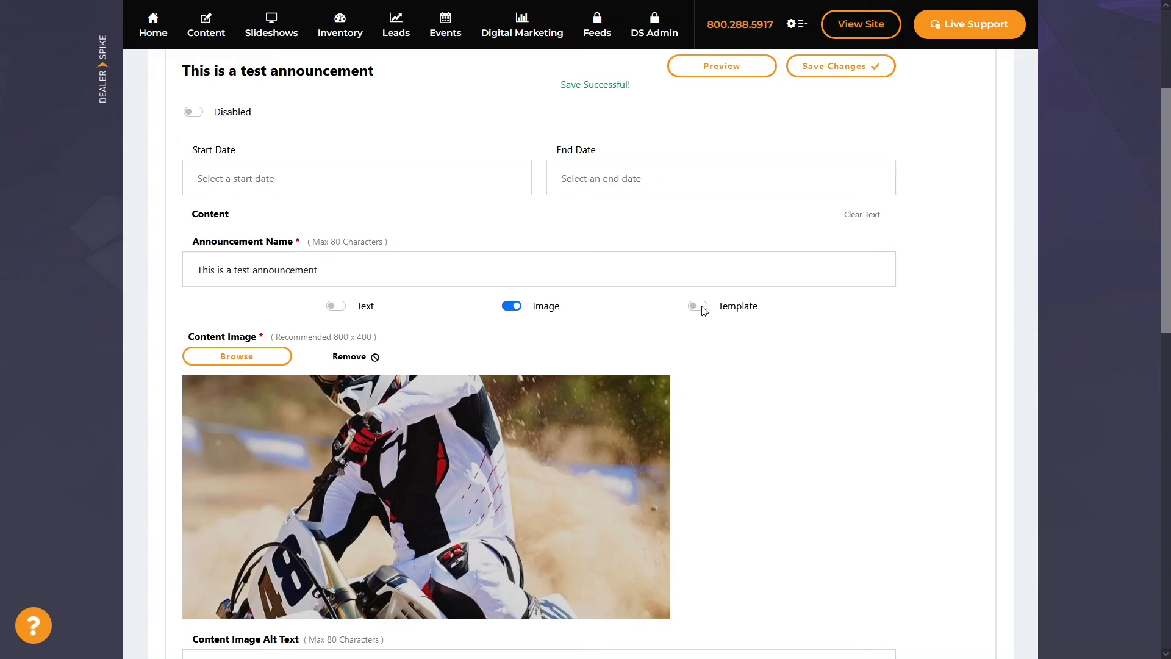
pyautogui.click(698, 306)
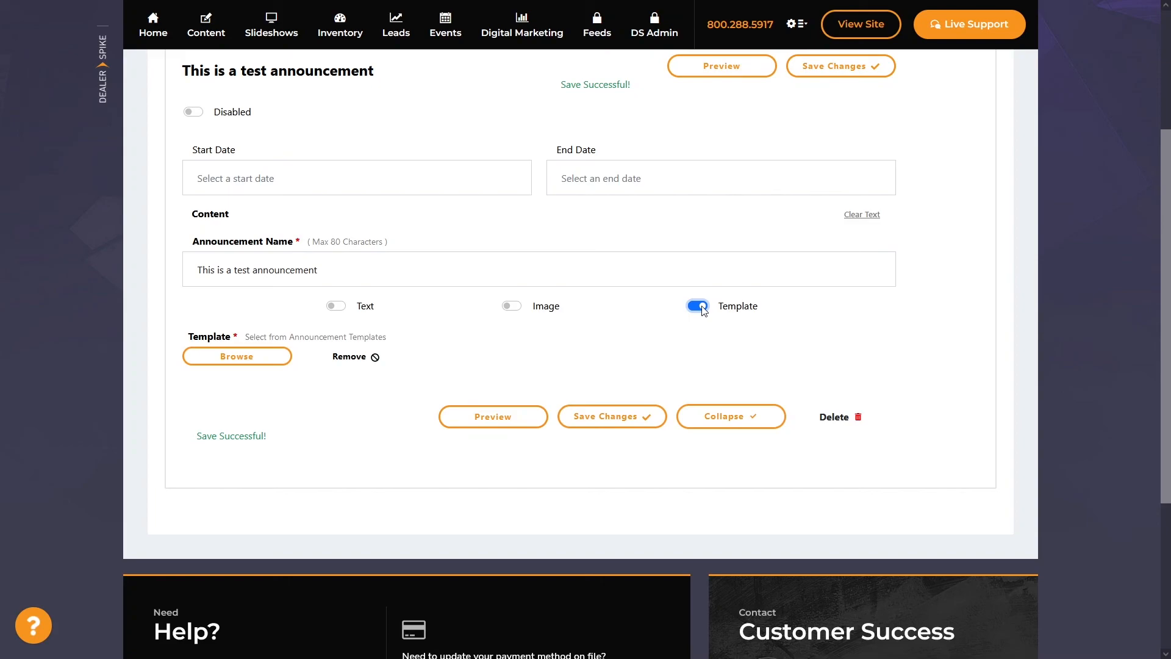
pyautogui.click(269, 356)
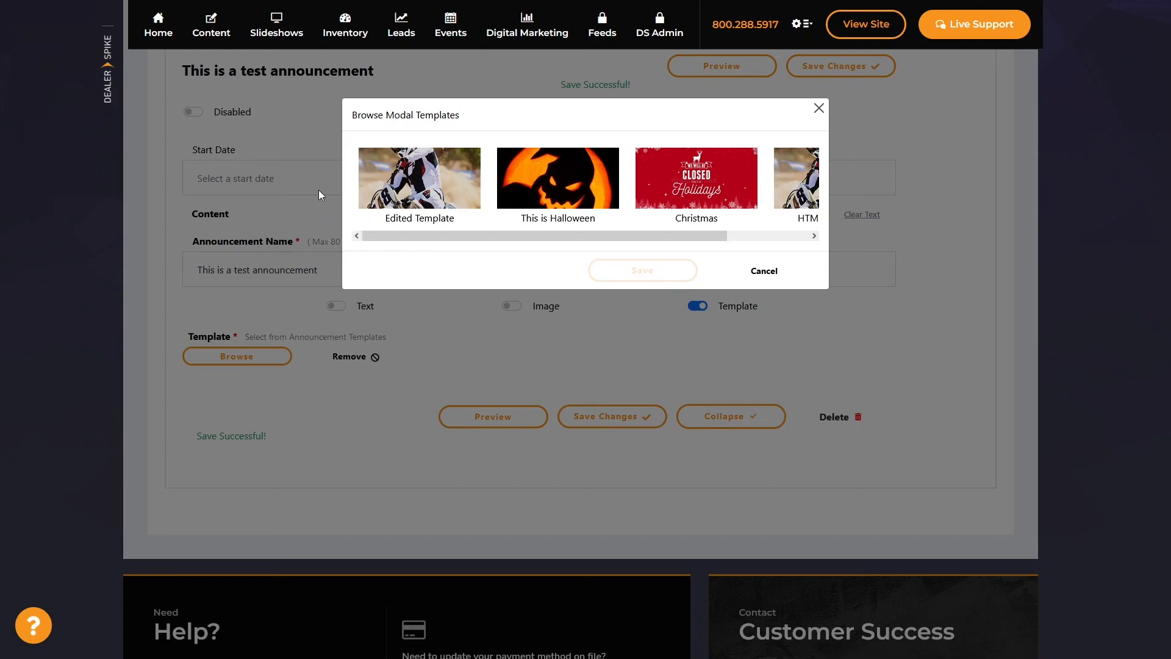
pyautogui.click(467, 188)
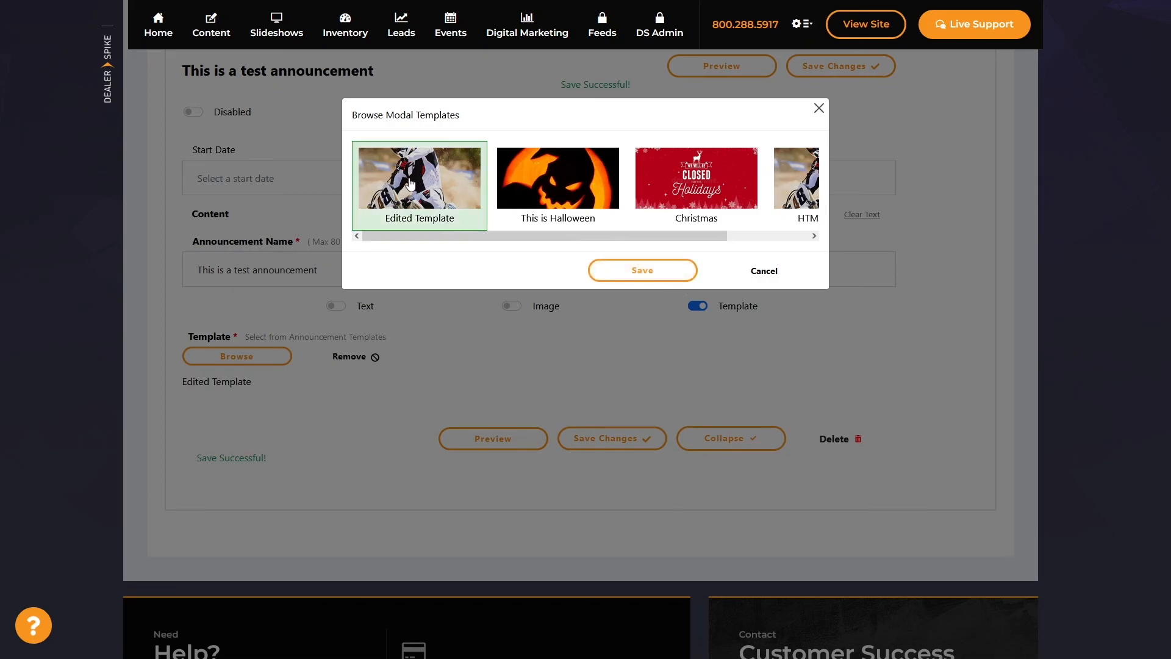
pyautogui.click(635, 272)
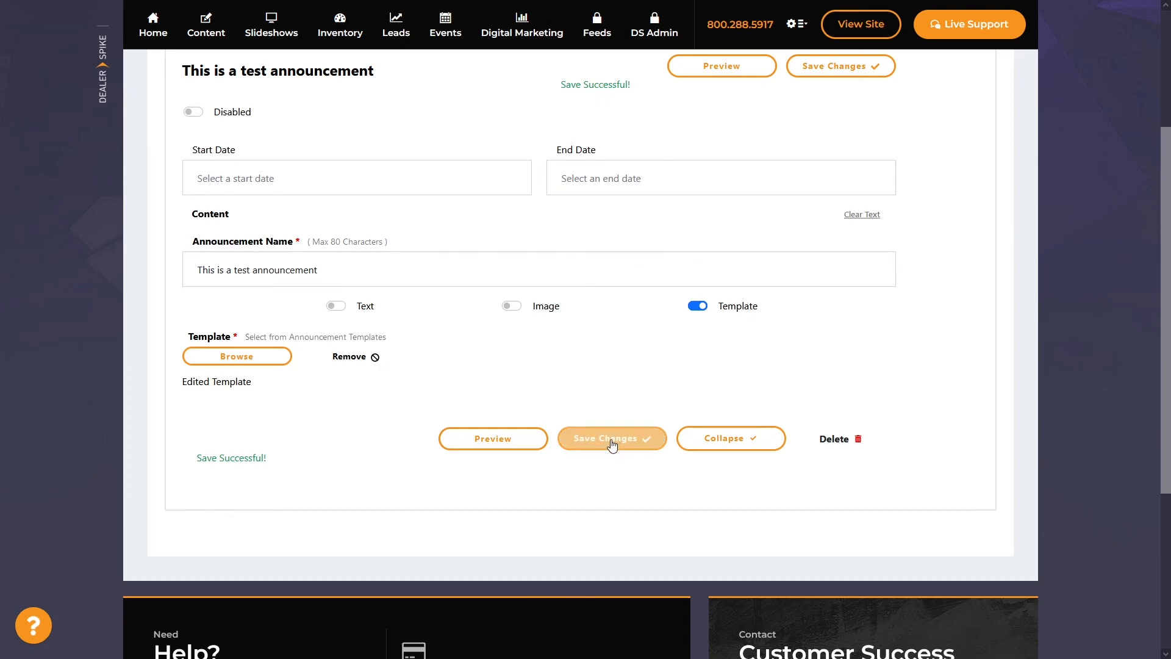
# Preview the announcement based on "Edited Template" and close the preview.
pyautogui.click(491, 440)
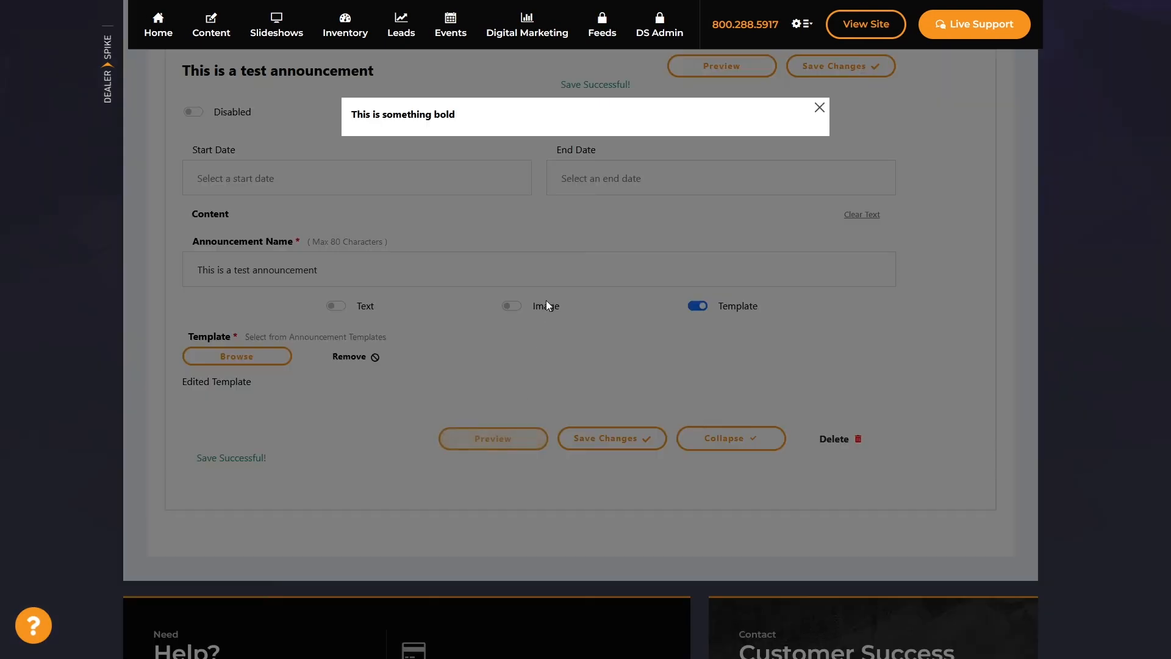
pyautogui.click(481, 170)
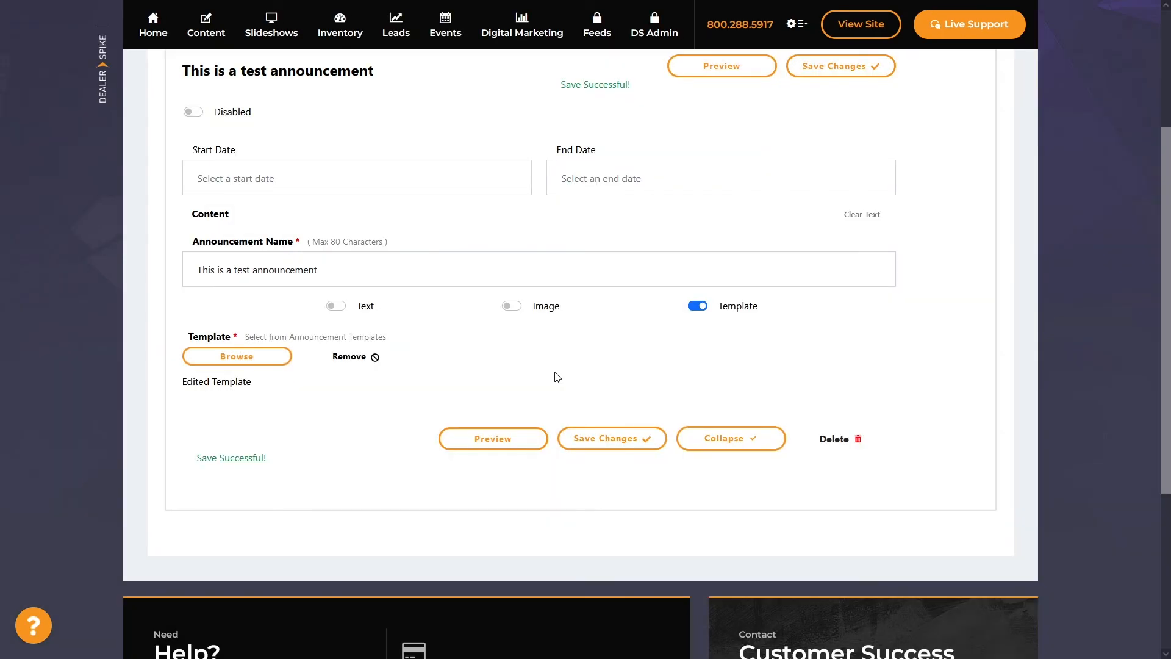
pyautogui.scroll(3, 556, 377)
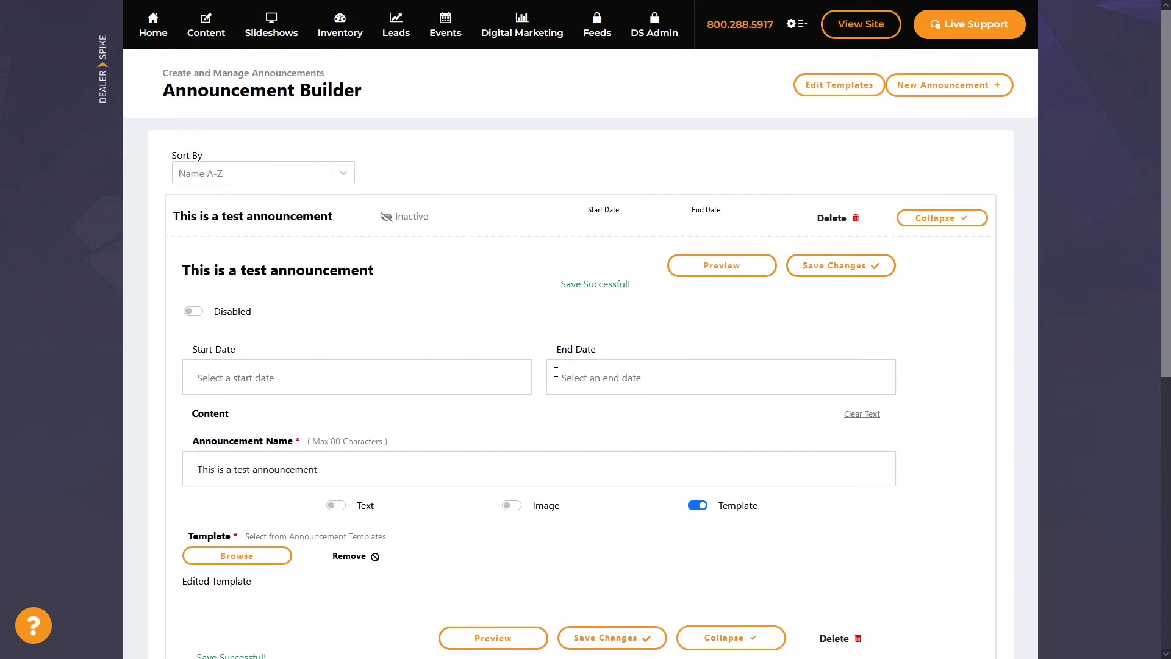